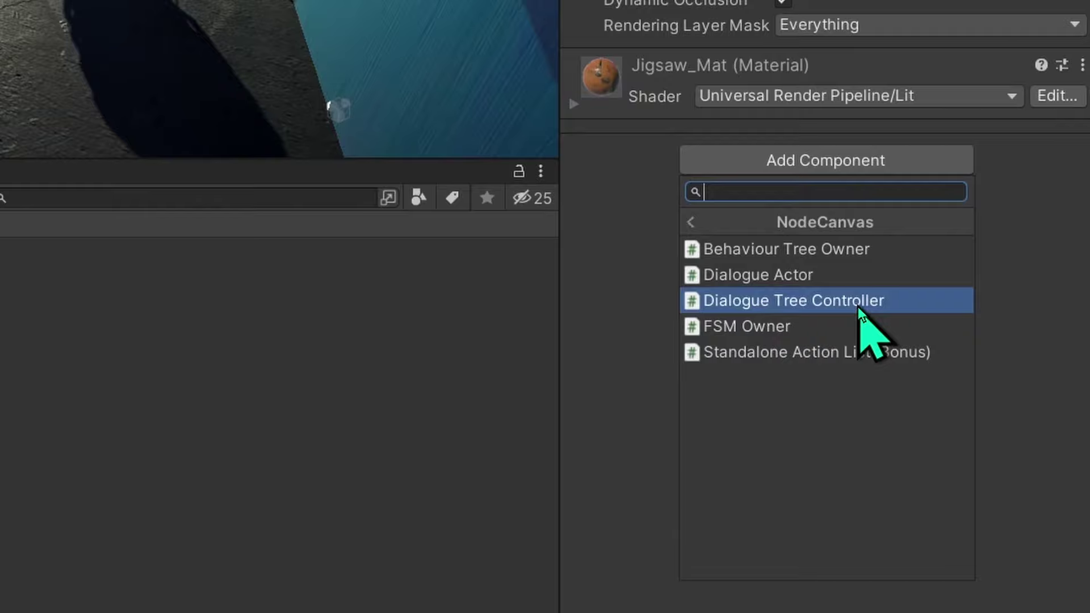
Step: Add a Behaviour Tree Owner component to the Jigsaw and create a new bound behaviour tree for it
{"action": "left_click", "coordinate": [865, 257]}
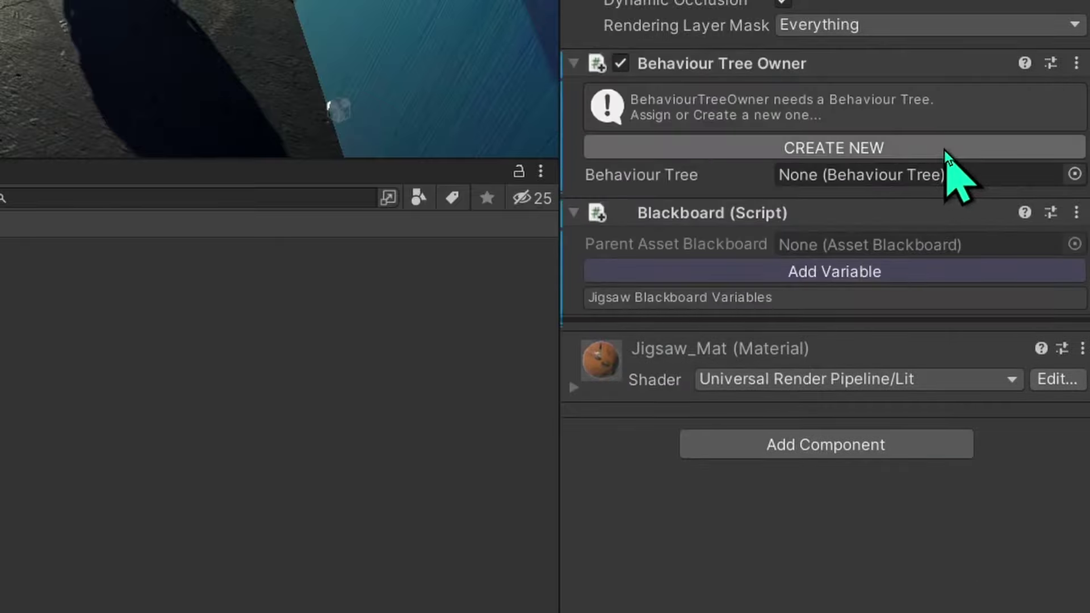
{"action": "left_click", "coordinate": [945, 148]}
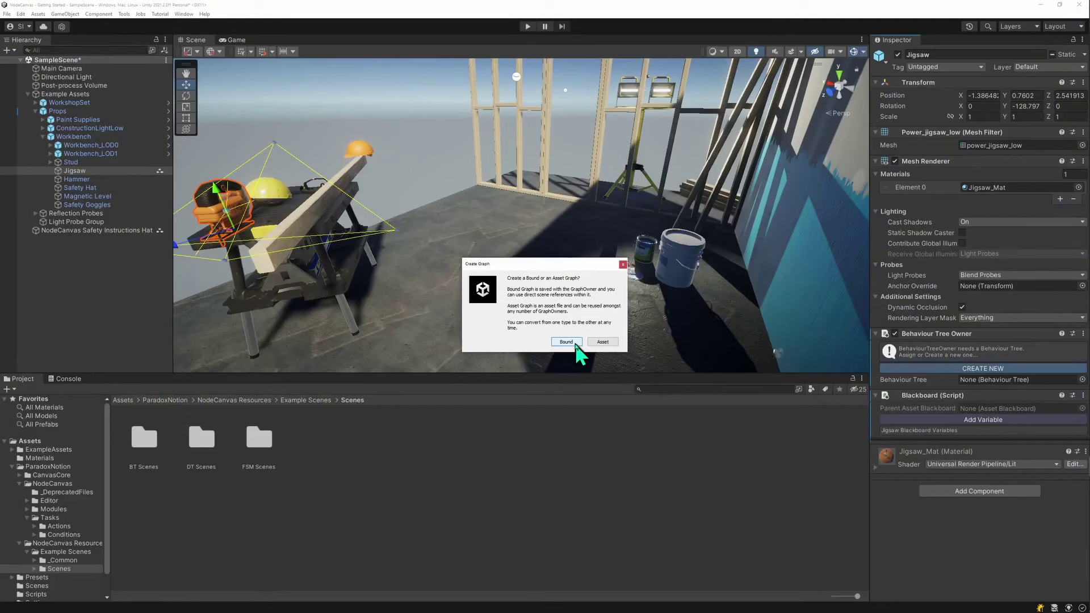
{"action": "left_click", "coordinate": [608, 357]}
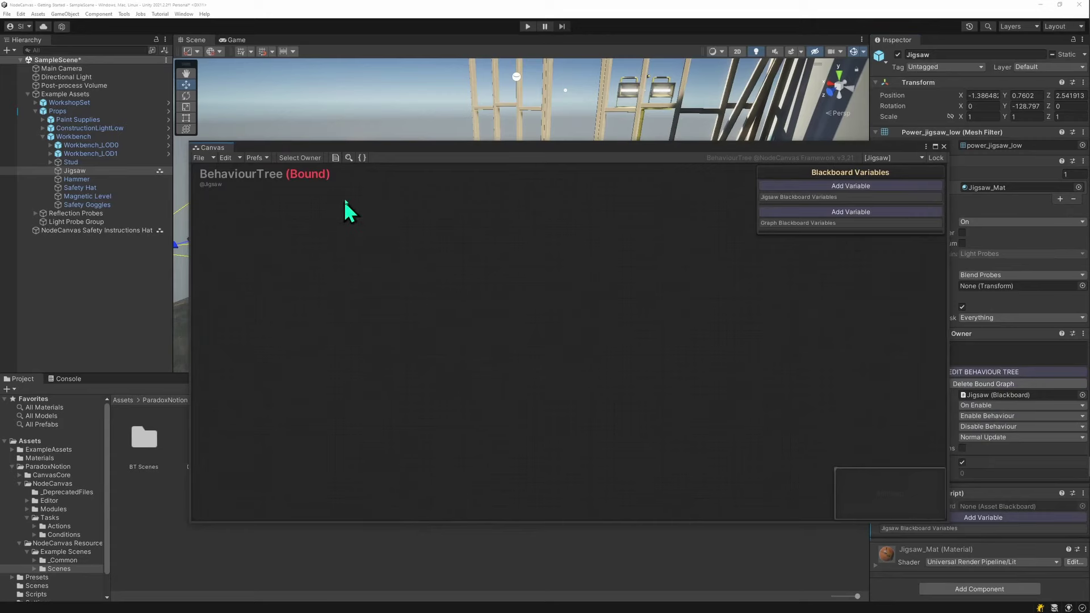
Step: Dock the floating Canvas window next to the Console and enlarge its area slightly upward
{"action": "left_click_drag", "start_coordinate": [215, 151], "coordinate": [131, 387]}
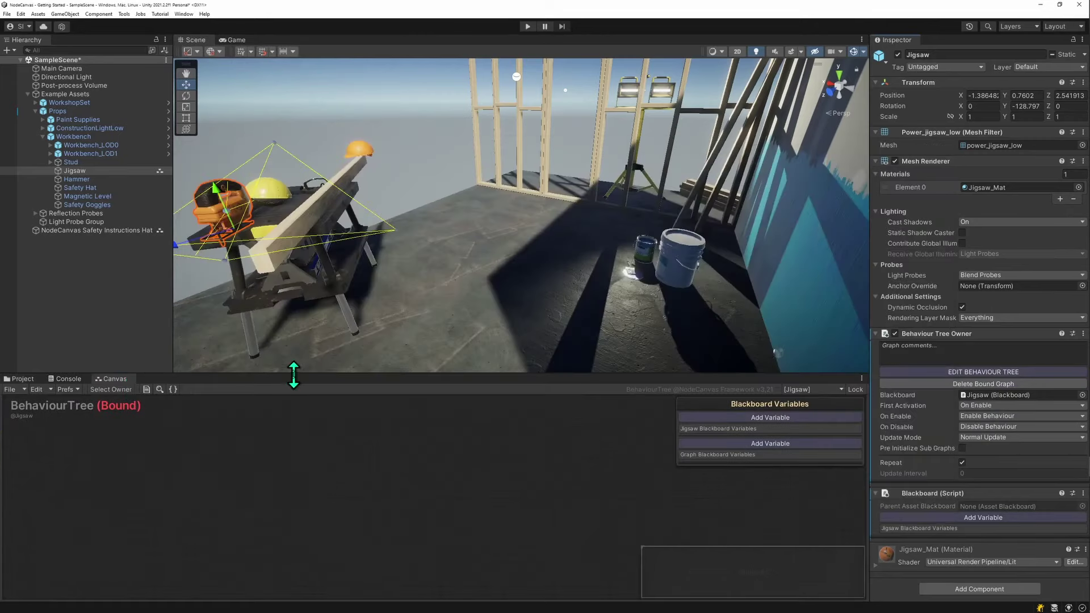
{"action": "left_click_drag", "start_coordinate": [293, 375], "coordinate": [293, 356]}
Step: Add a Sequencer composite node to the empty behaviour tree as its start node
{"action": "right_click", "coordinate": [396, 469]}
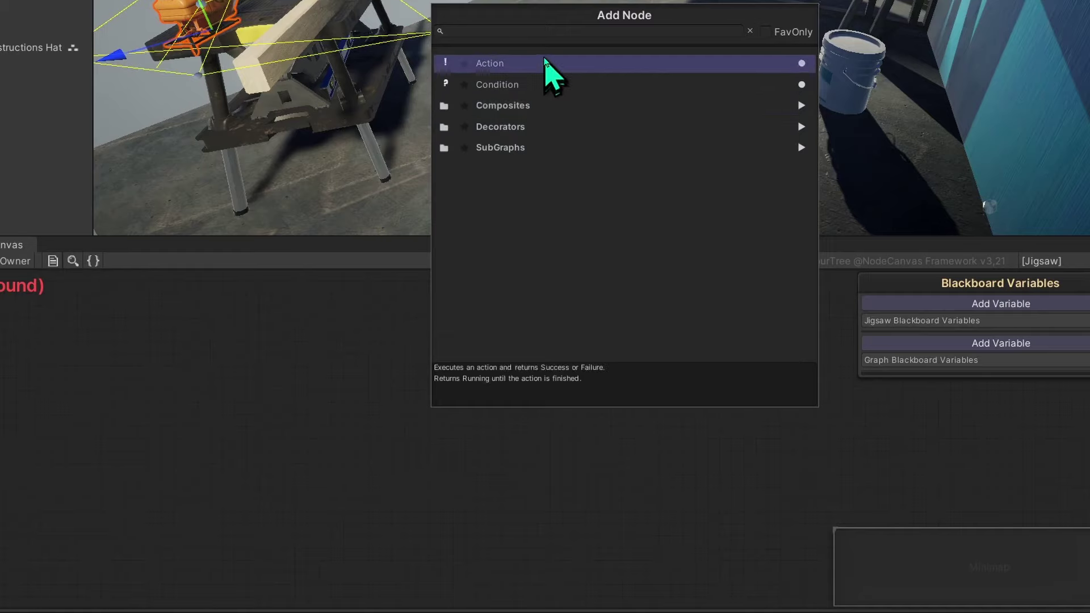
{"action": "left_click", "coordinate": [550, 108]}
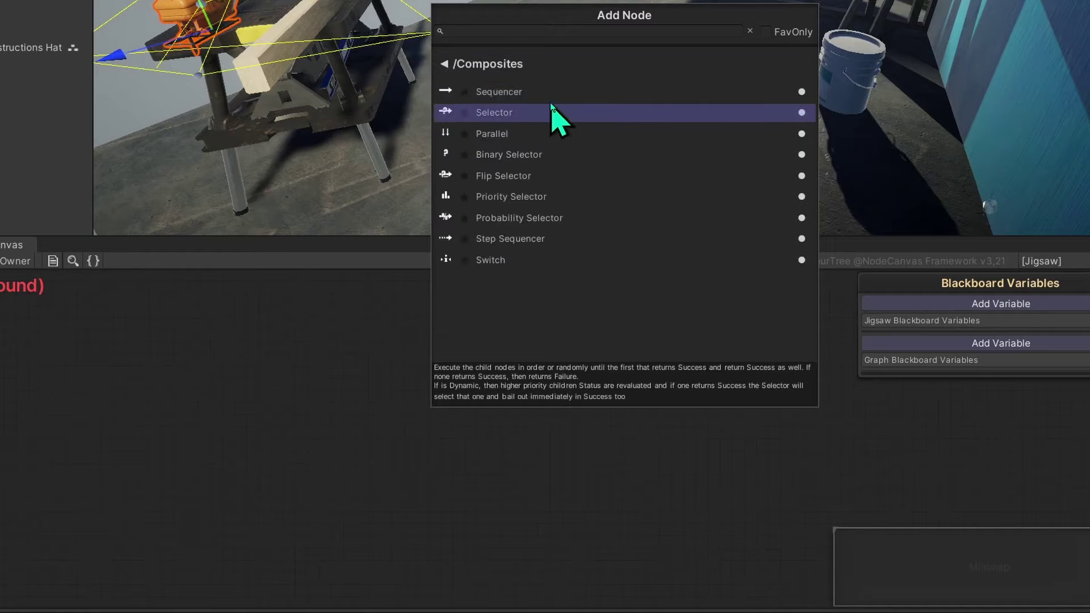
{"action": "left_click", "coordinate": [550, 94]}
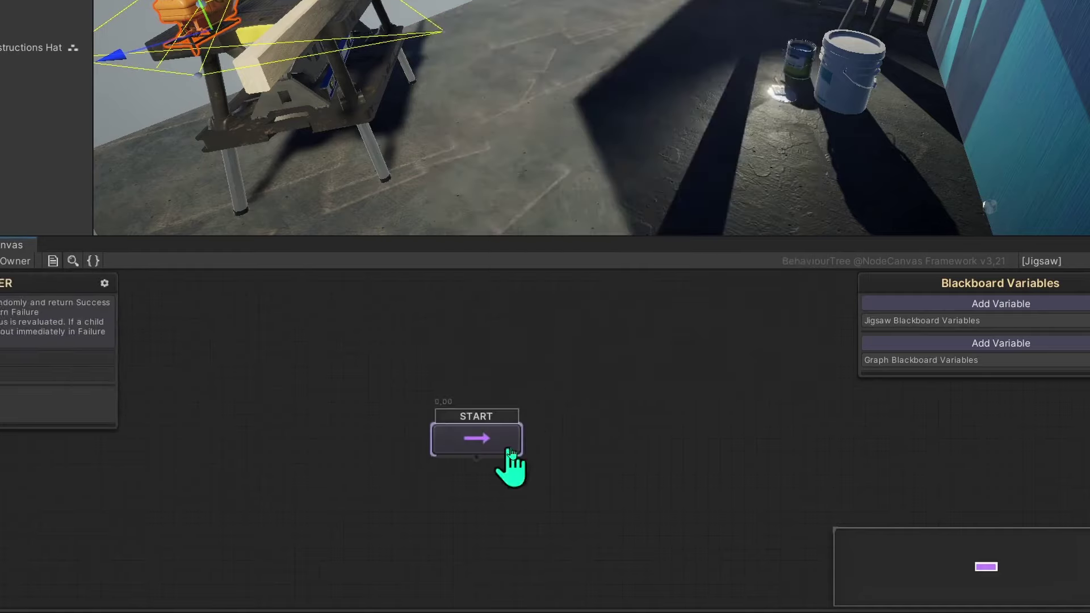
Step: Add an Action node below and to the left of the Sequencer and connect the Sequencer to it
{"action": "middle_click_drag", "start_coordinate": [487, 478], "coordinate": [482, 360]}
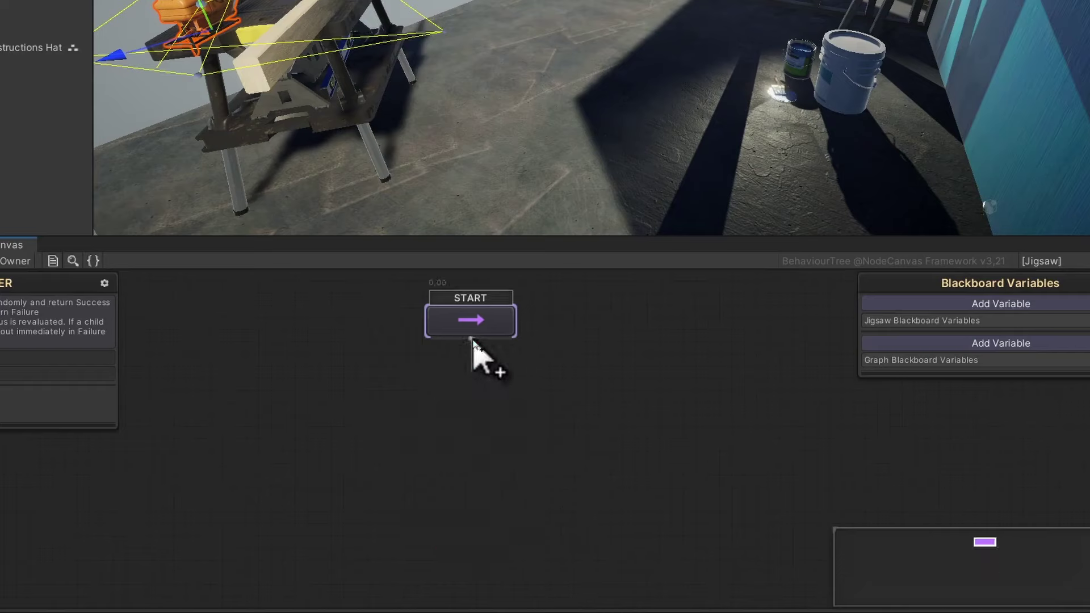
{"action": "left_click_drag", "start_coordinate": [473, 339], "coordinate": [336, 448]}
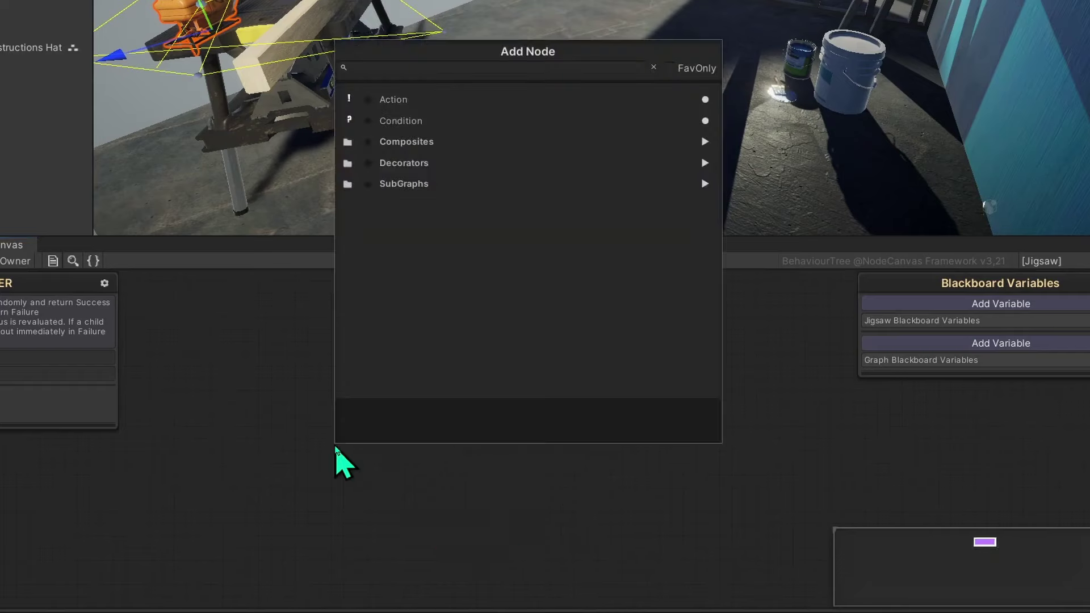
{"action": "left_click", "coordinate": [396, 101]}
{"action": "left_click", "coordinate": [482, 349]}
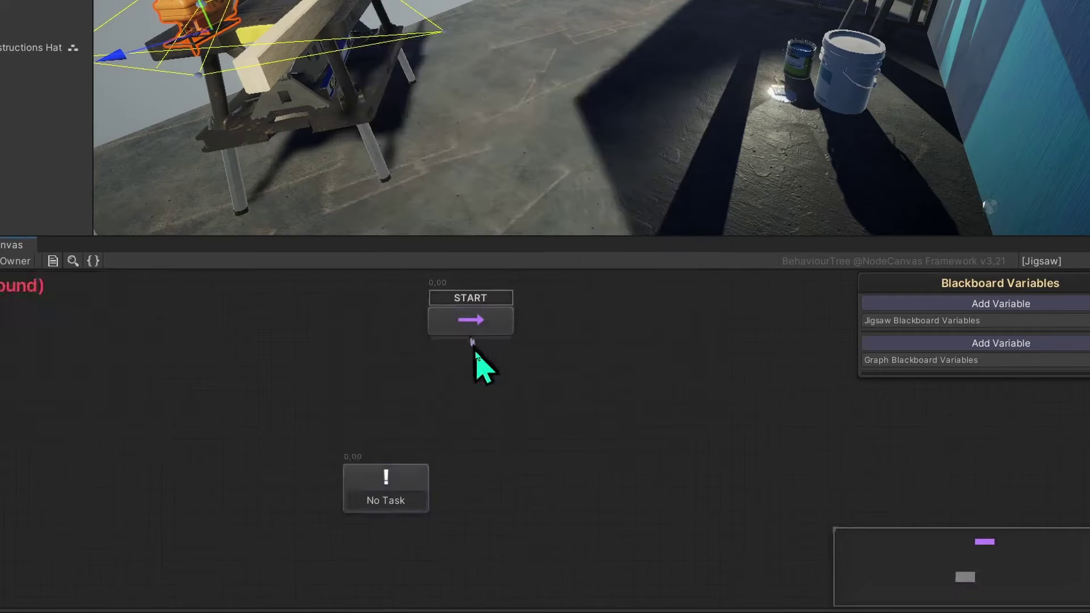
{"action": "left_click_drag", "start_coordinate": [476, 351], "coordinate": [404, 479]}
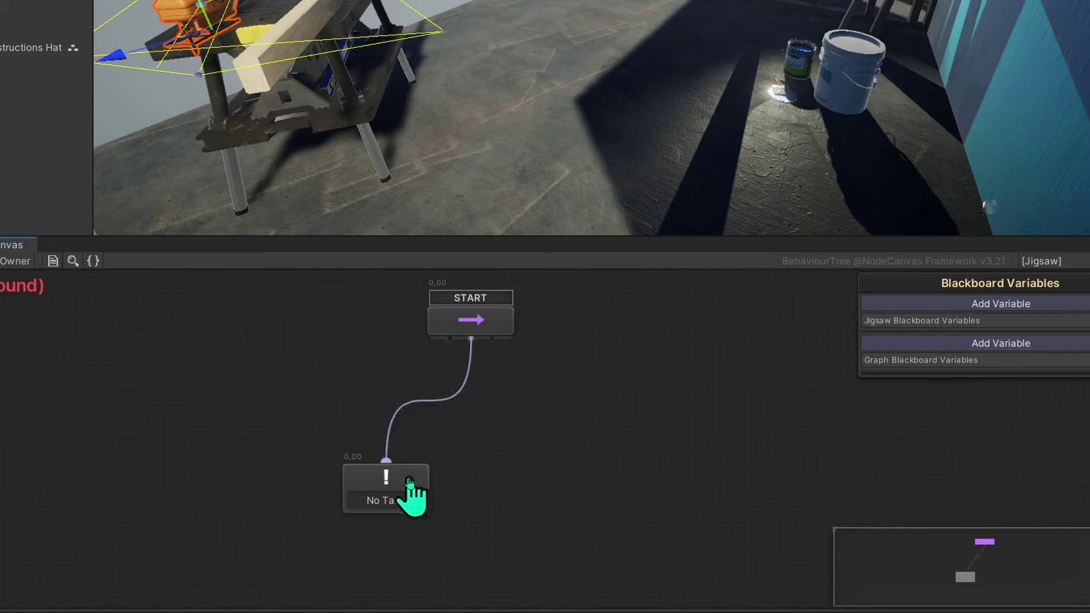
Step: Duplicate the Action node, place the copy to the right of the original, and connect the Sequencer to it
{"action": "left_click", "coordinate": [414, 496]}
{"action": "key", "text": "ctrl+d"}
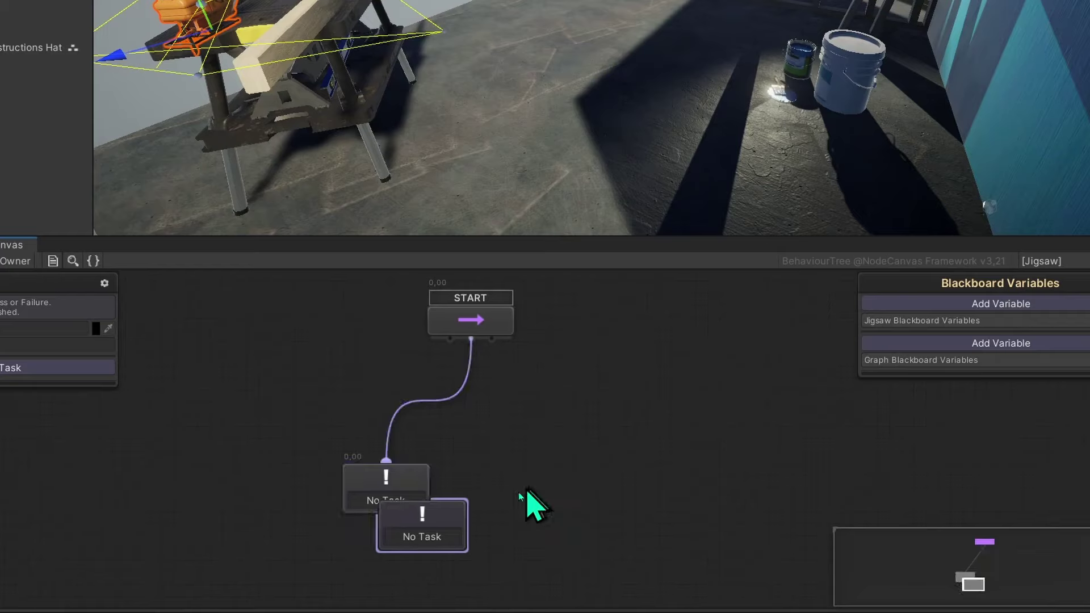
{"action": "left_click_drag", "start_coordinate": [449, 523], "coordinate": [566, 492]}
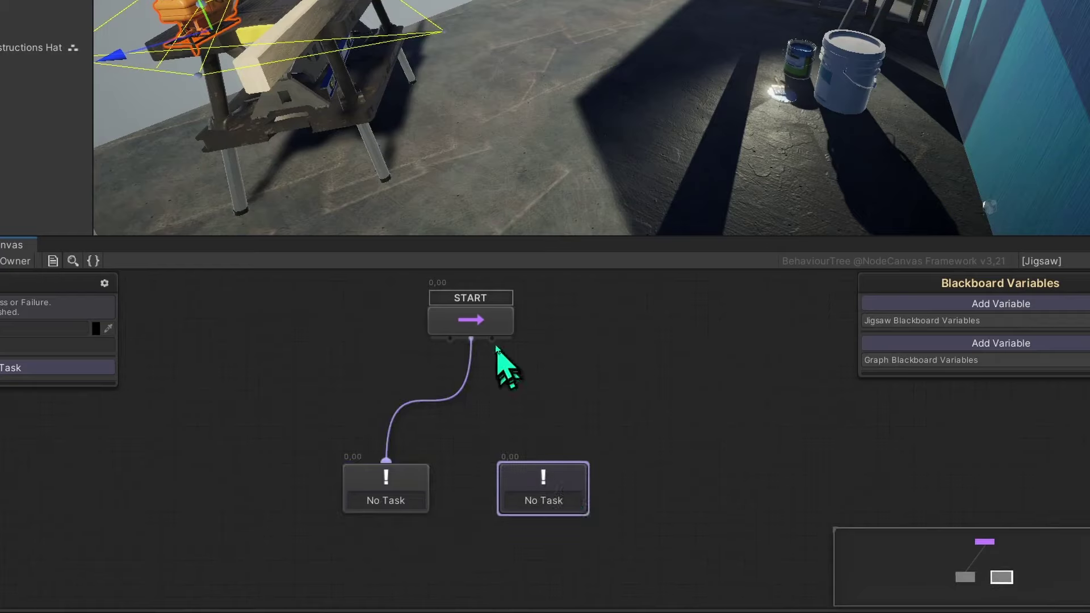
{"action": "left_click_drag", "start_coordinate": [492, 340], "coordinate": [574, 486]}
{"action": "right_click", "coordinate": [575, 485]}
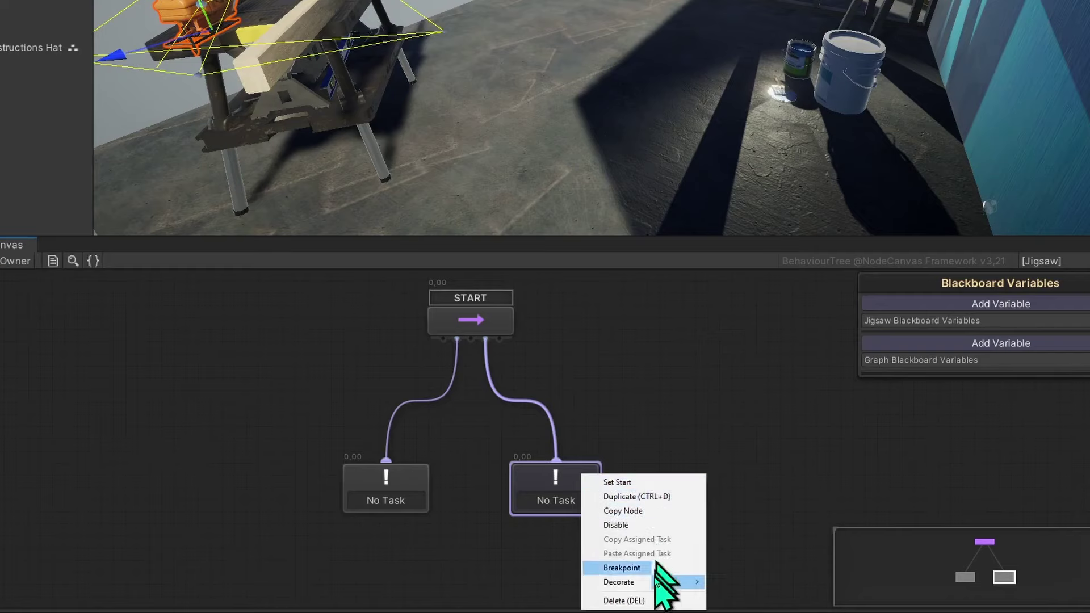
{"action": "left_click", "coordinate": [449, 559]}
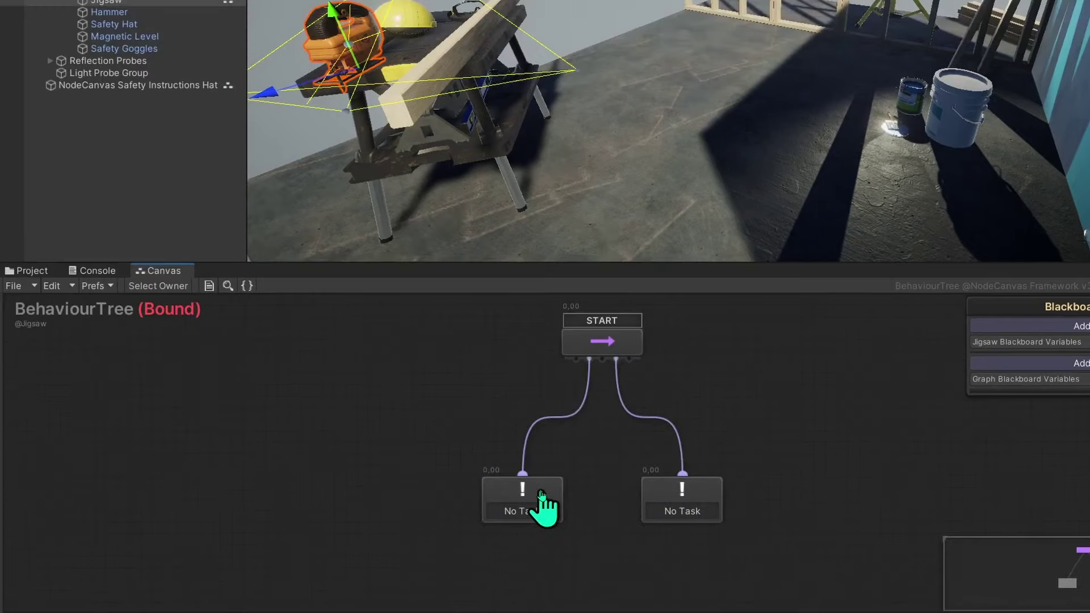
Step: Assign the camera's Fade In task to the left Action node
{"action": "left_click", "coordinate": [406, 485]}
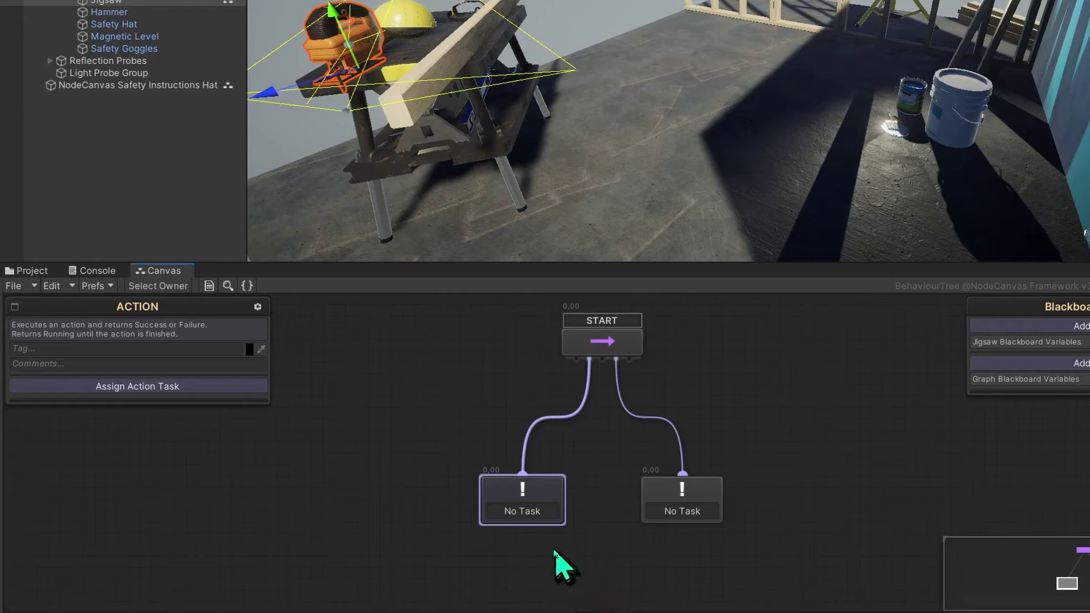
{"action": "left_click", "coordinate": [170, 386]}
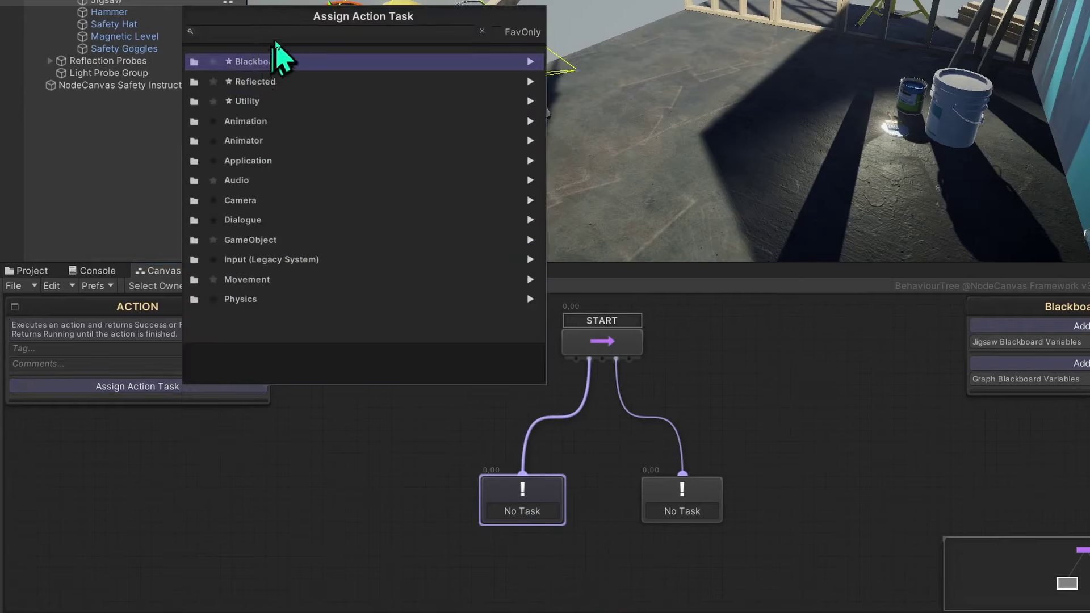
{"action": "left_click", "coordinate": [280, 31]}
{"action": "type", "text": "ca"}
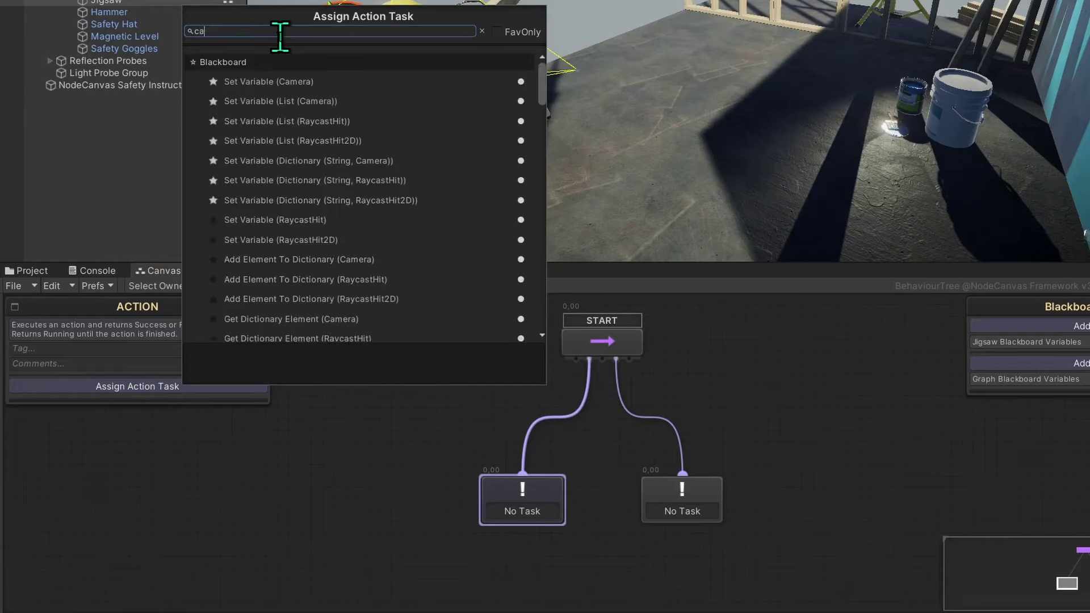
{"action": "key", "text": "BackSpace"}
{"action": "key", "text": "BackSpace"}
{"action": "type", "text": "fade"}
{"action": "left_click", "coordinate": [295, 82]}
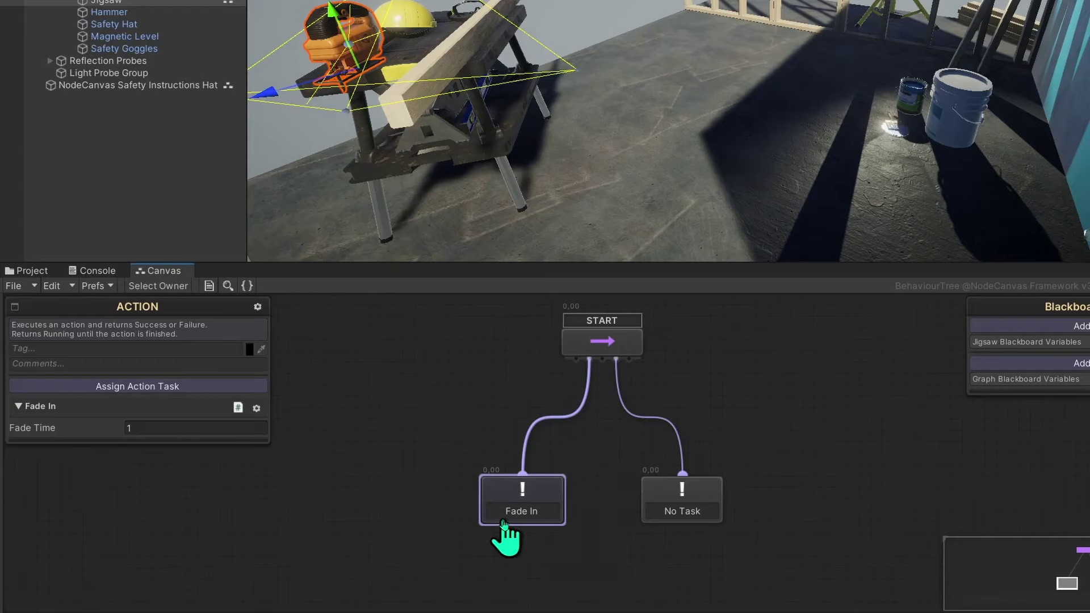
Step: Assign the camera's Fade Out task to the right Action node
{"action": "left_click", "coordinate": [701, 498]}
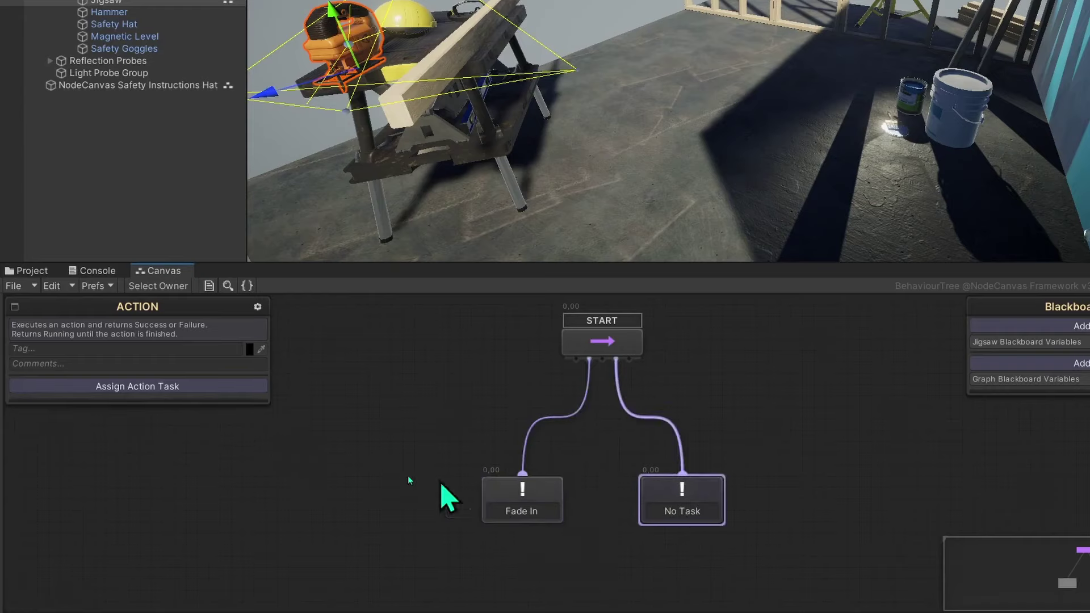
{"action": "left_click", "coordinate": [210, 387]}
{"action": "left_click", "coordinate": [306, 28]}
{"action": "type", "text": "fade"}
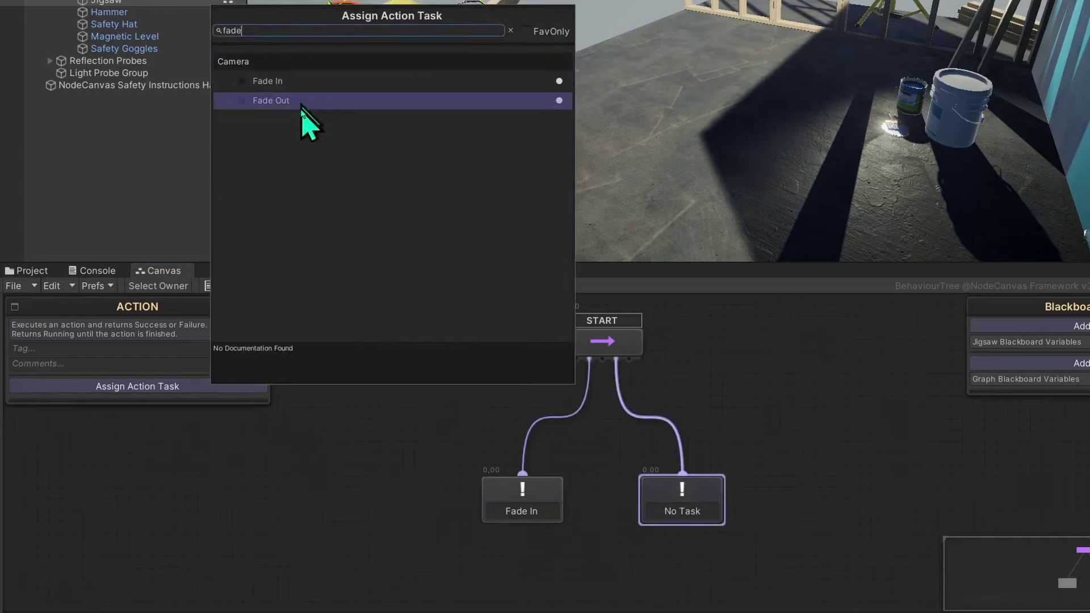
{"action": "left_click", "coordinate": [301, 101]}
{"action": "left_click", "coordinate": [578, 461]}
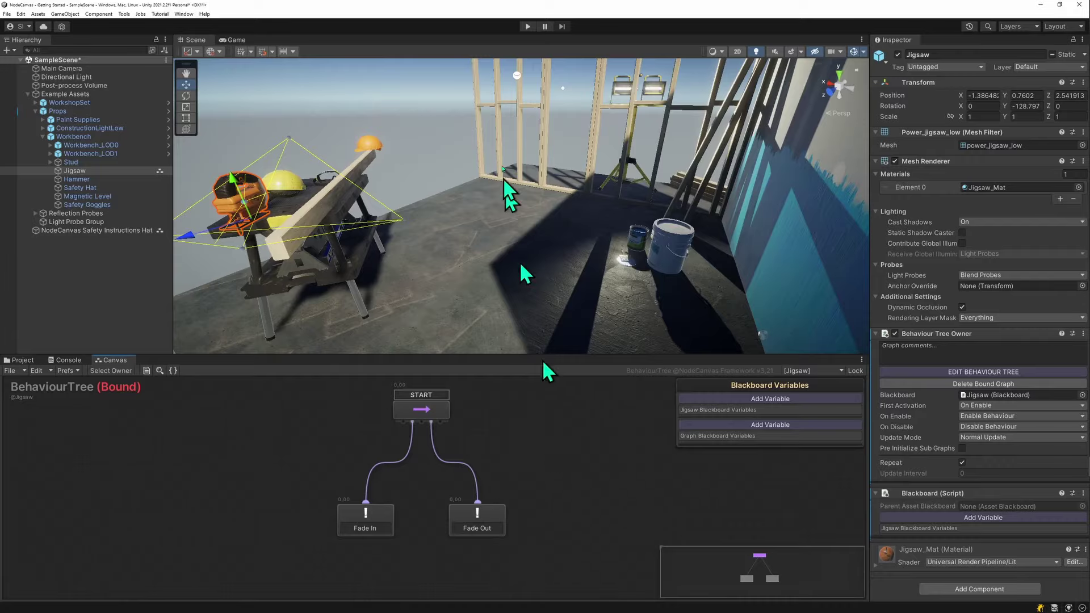
Step: Run the scene to watch the Jigsaw's fade sequence execute, and stop it
{"action": "left_click", "coordinate": [527, 27]}
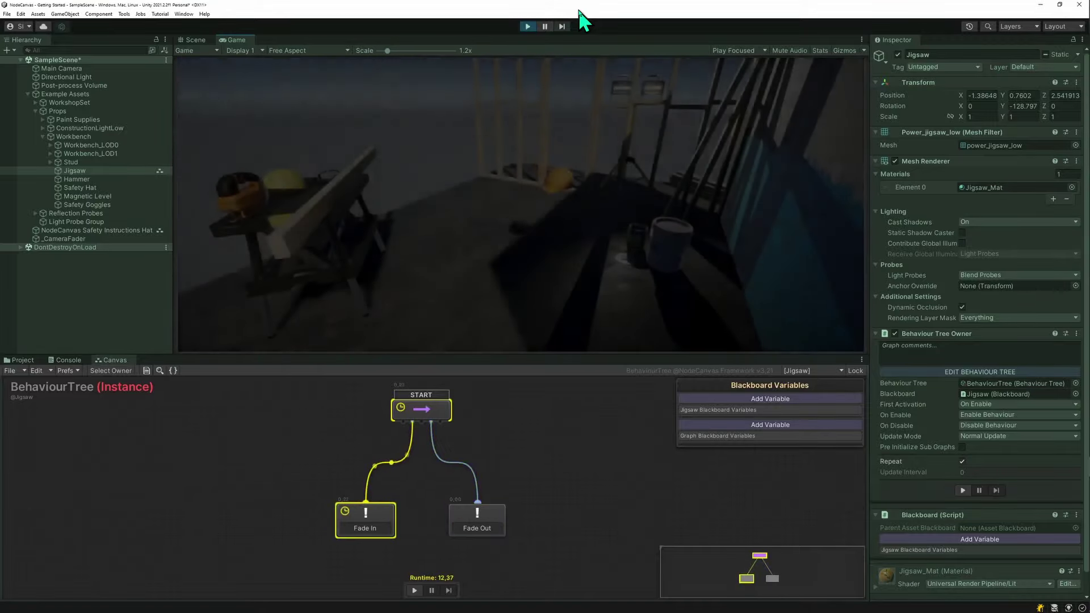
{"action": "left_click", "coordinate": [527, 24]}
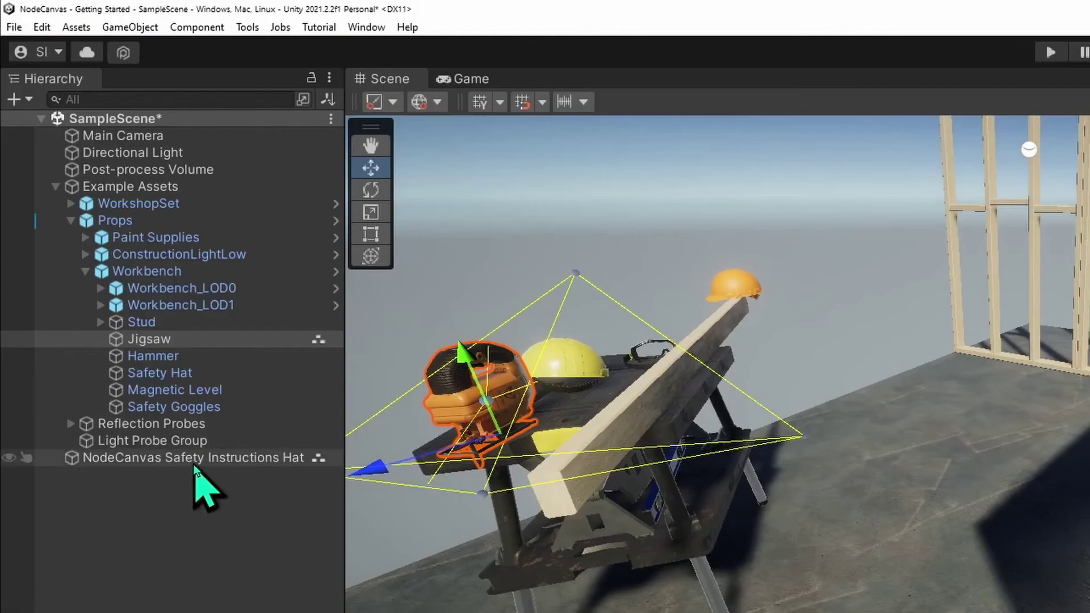
Step: Examine the NodeCanvas Safety Instructions Hat's behaviour tree, checking the targets and settings of its Left and Right Move Towards and AddForce actions
{"action": "left_click", "coordinate": [193, 463]}
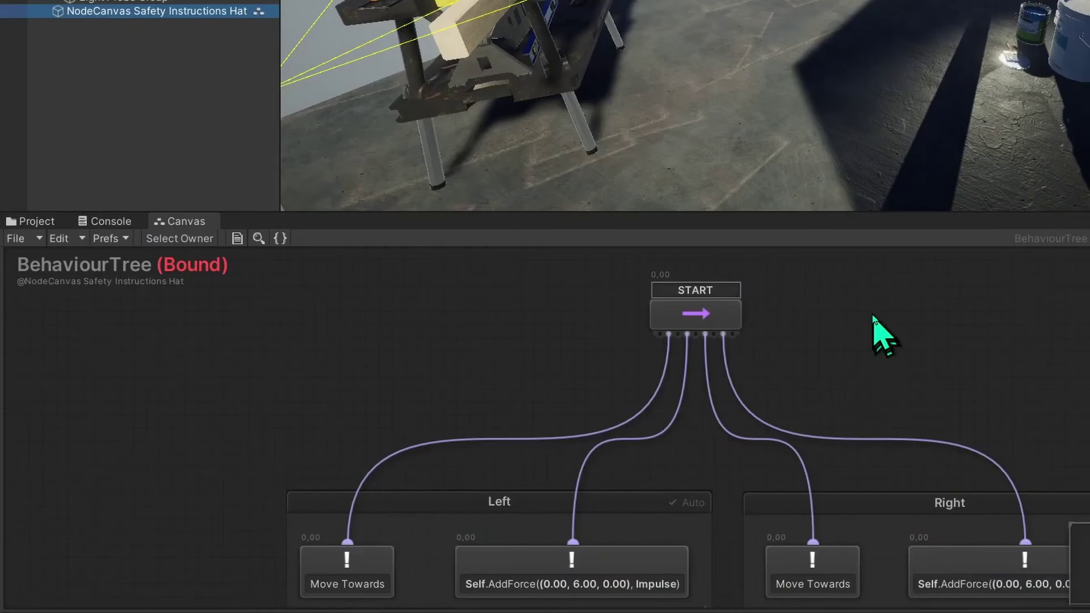
{"action": "middle_click_drag", "start_coordinate": [881, 329], "coordinate": [777, 315]}
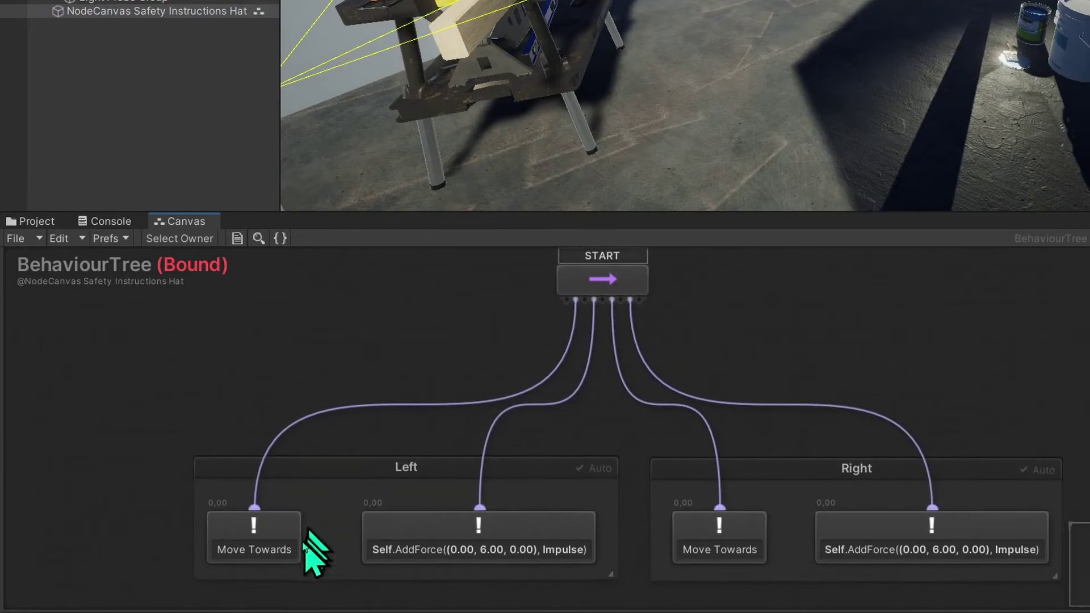
{"action": "left_click", "coordinate": [280, 538]}
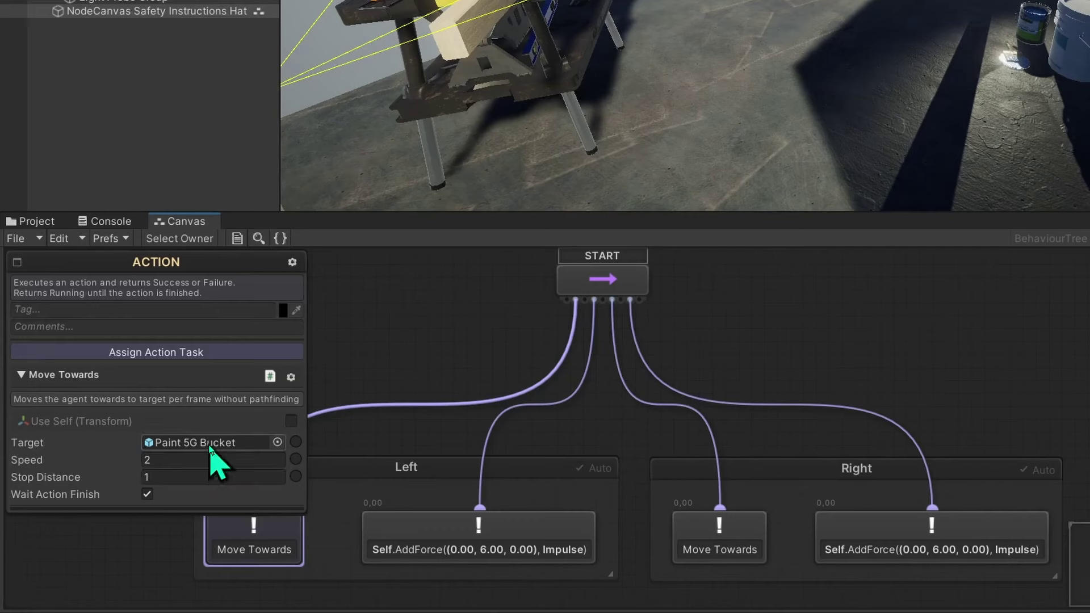
{"action": "left_click", "coordinate": [210, 446]}
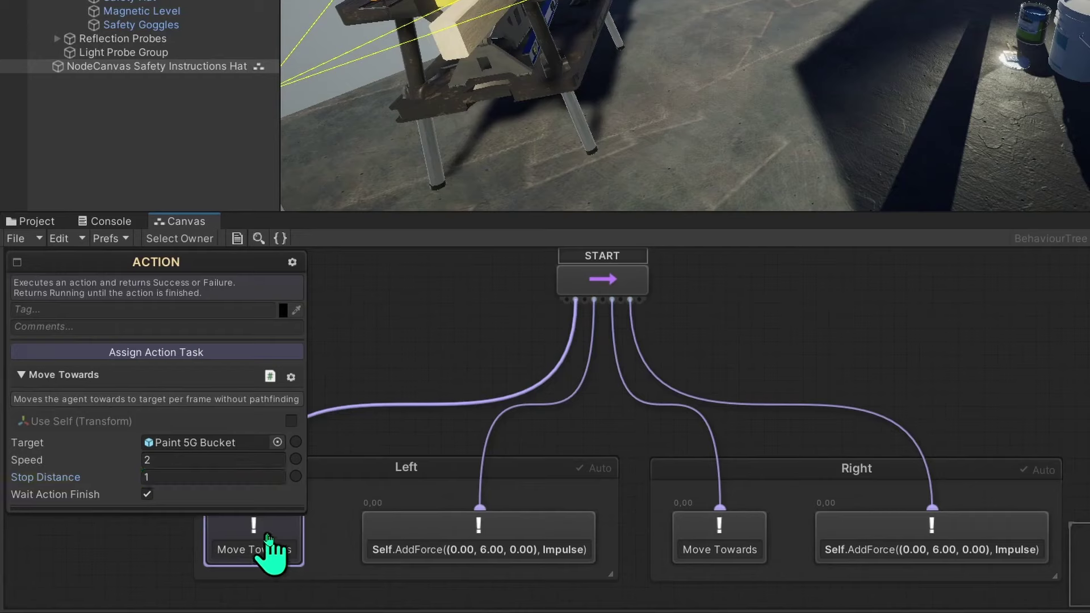
{"action": "left_click", "coordinate": [434, 527]}
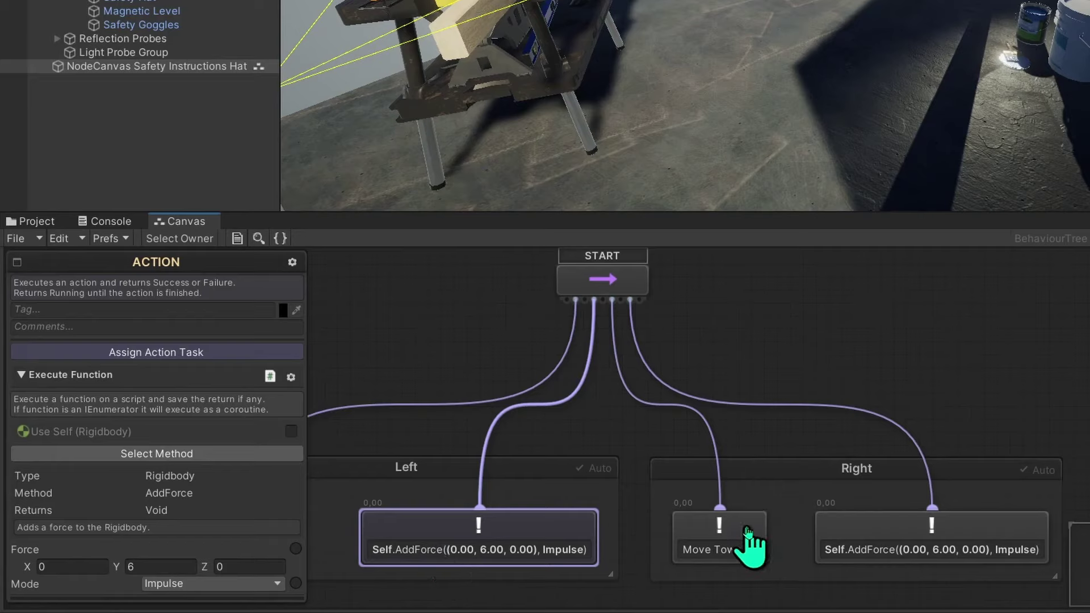
{"action": "left_click", "coordinate": [742, 548]}
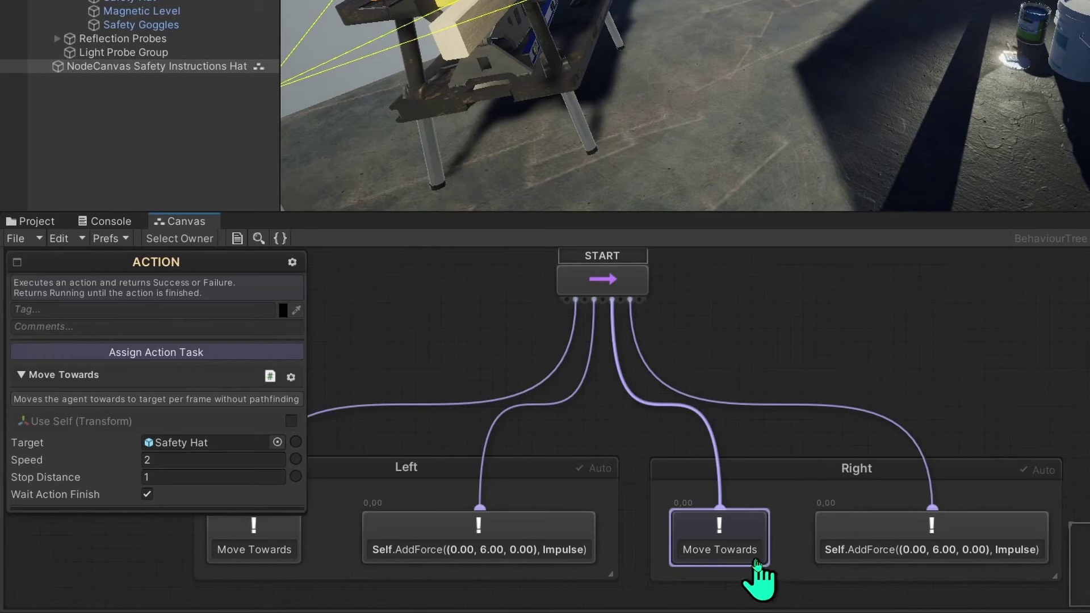
{"action": "left_click", "coordinate": [227, 445]}
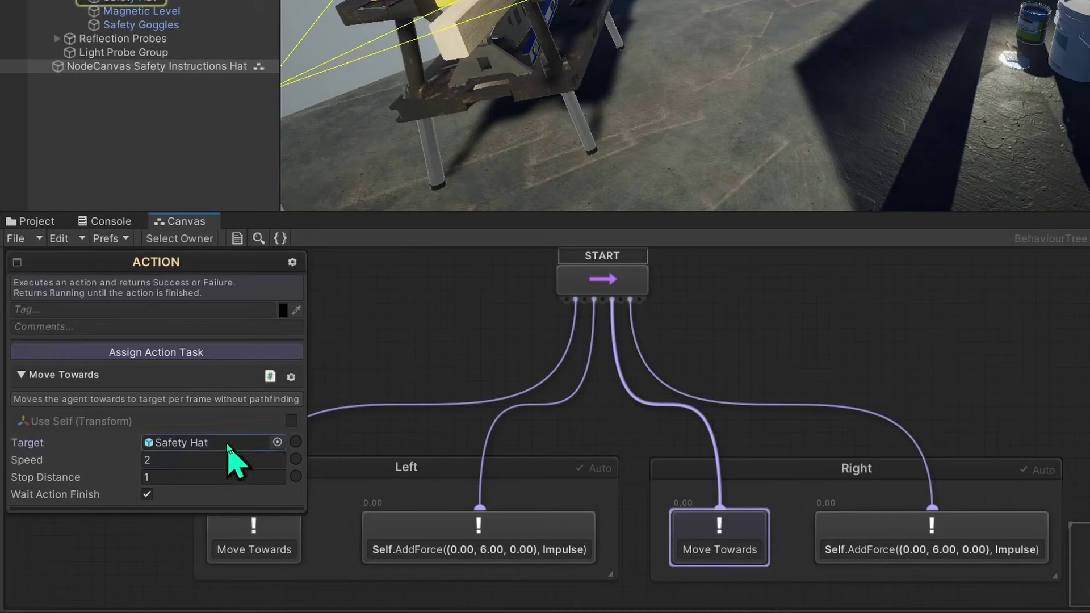
{"action": "left_click", "coordinate": [138, 219]}
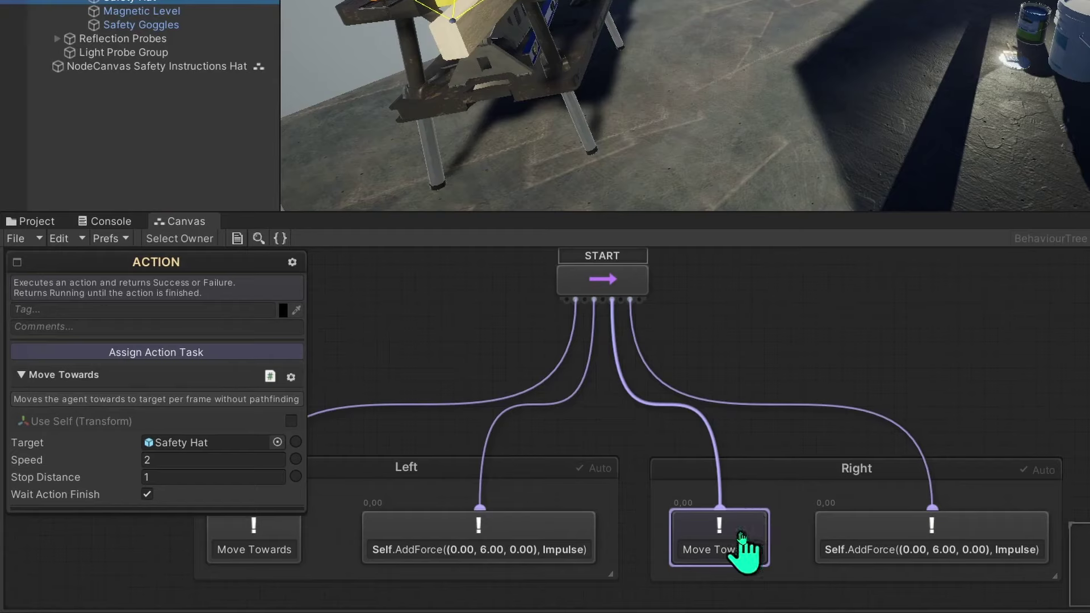
{"action": "left_click", "coordinate": [888, 539]}
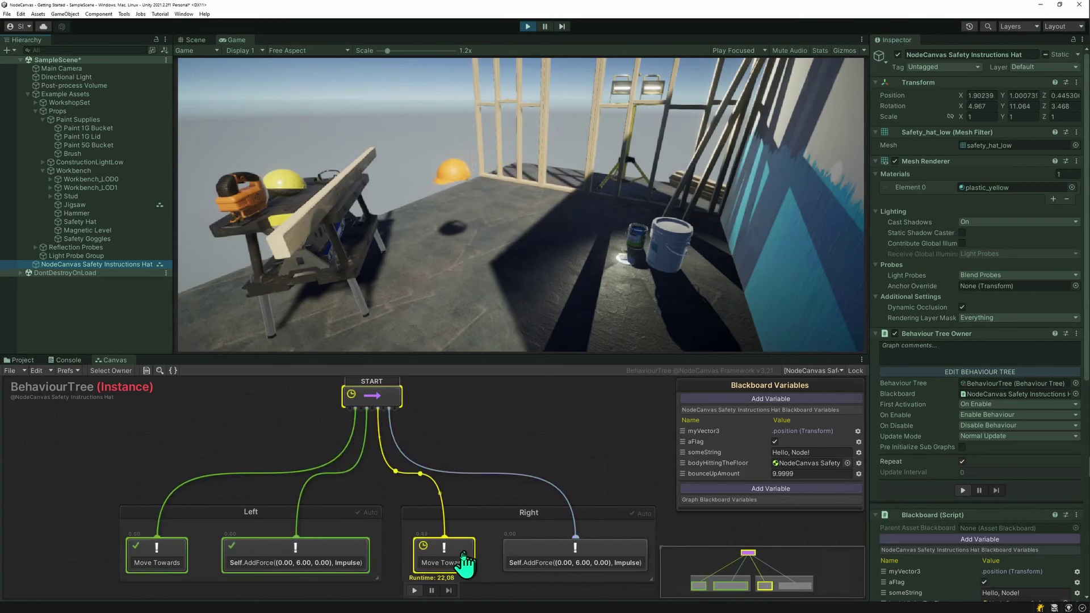
Step: Stop the running scene and examine the Safety Instructions Hat's blackboard variables
{"action": "key", "text": "ctrl+p"}
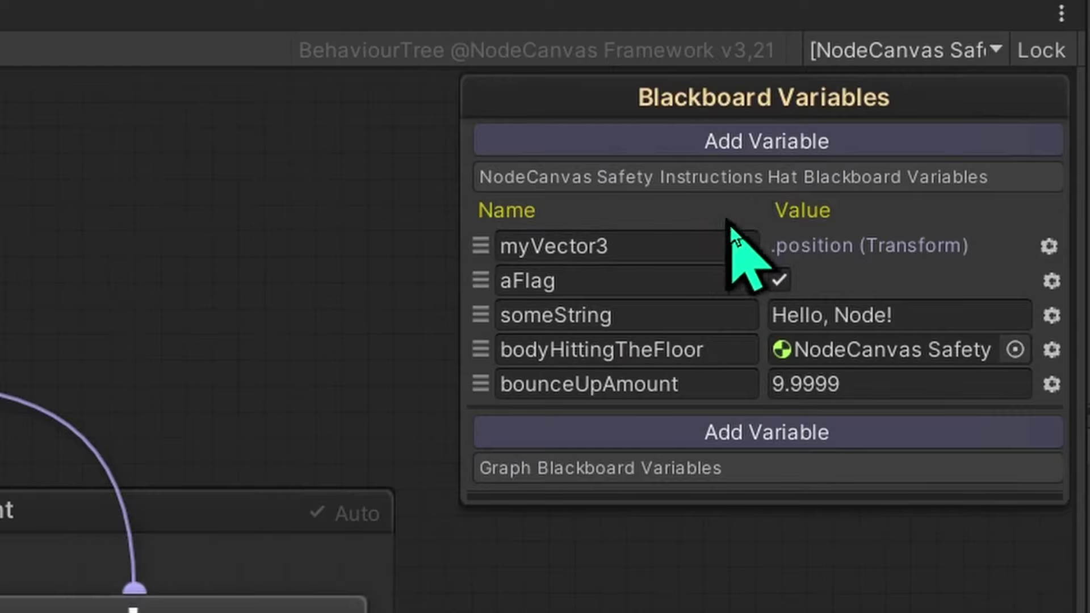
{"action": "left_click", "coordinate": [690, 238]}
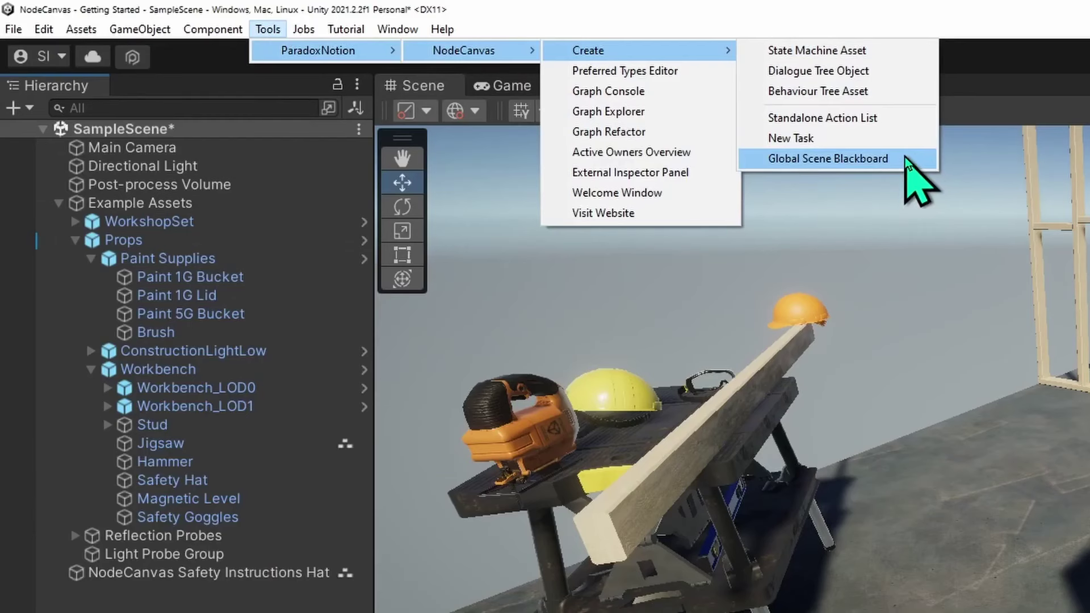
{"action": "left_click", "coordinate": [906, 159]}
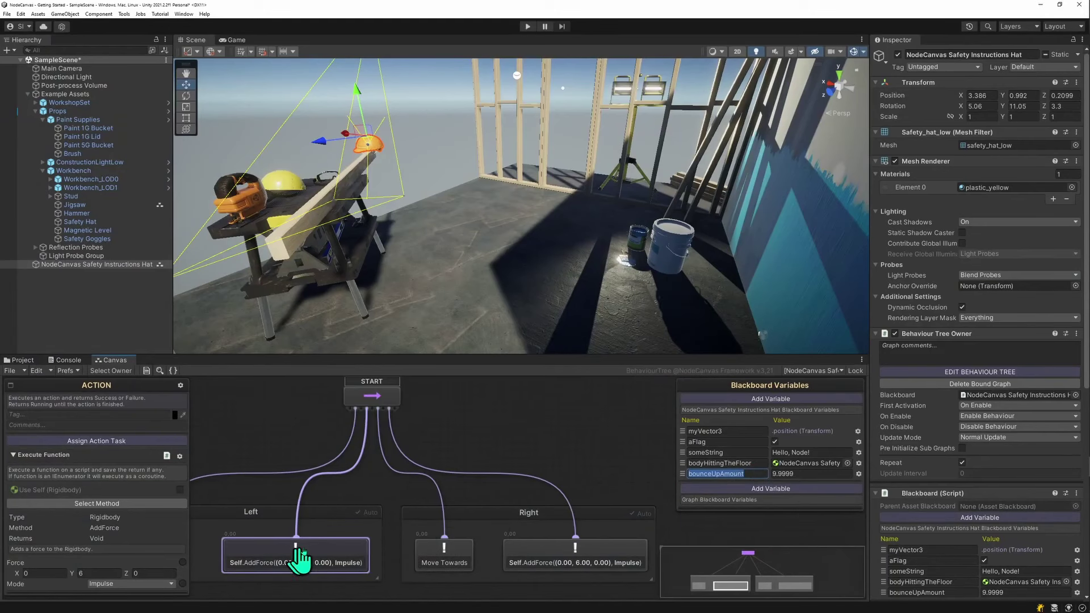
Step: Add a new Vector3 blackboard variable to the hat, set its value to 0, 9, 0, and name it bounceUp
{"action": "left_click", "coordinate": [323, 551]}
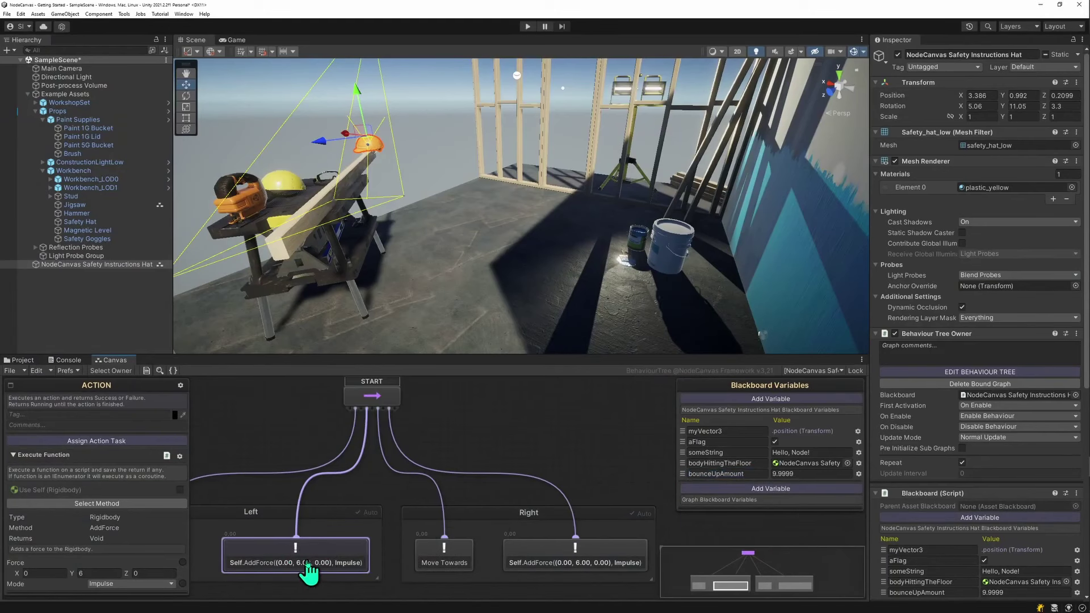
{"action": "left_click", "coordinate": [798, 399]}
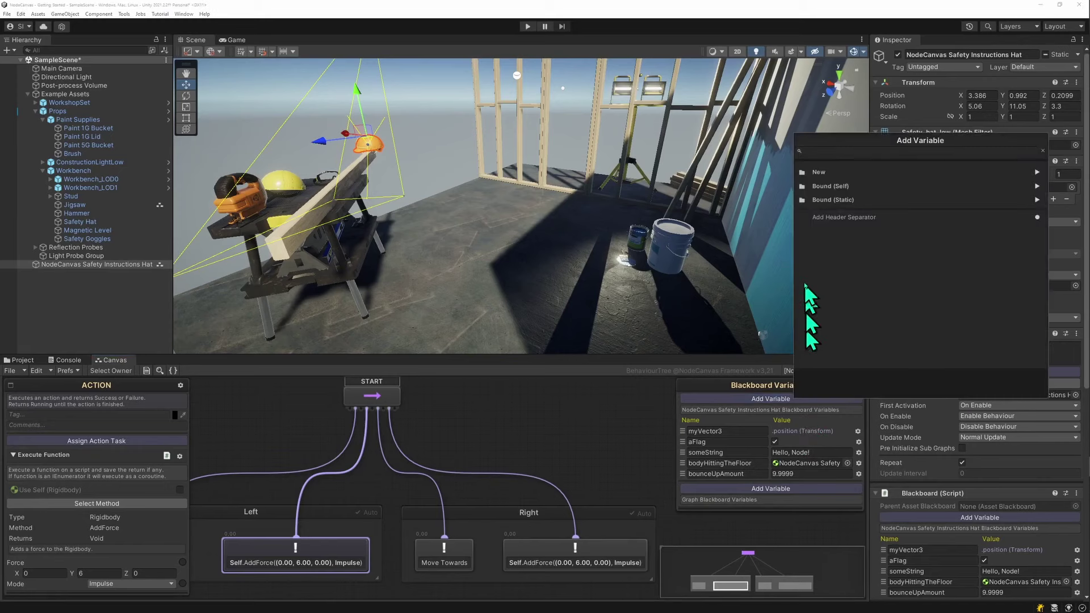
{"action": "left_click", "coordinate": [839, 169]}
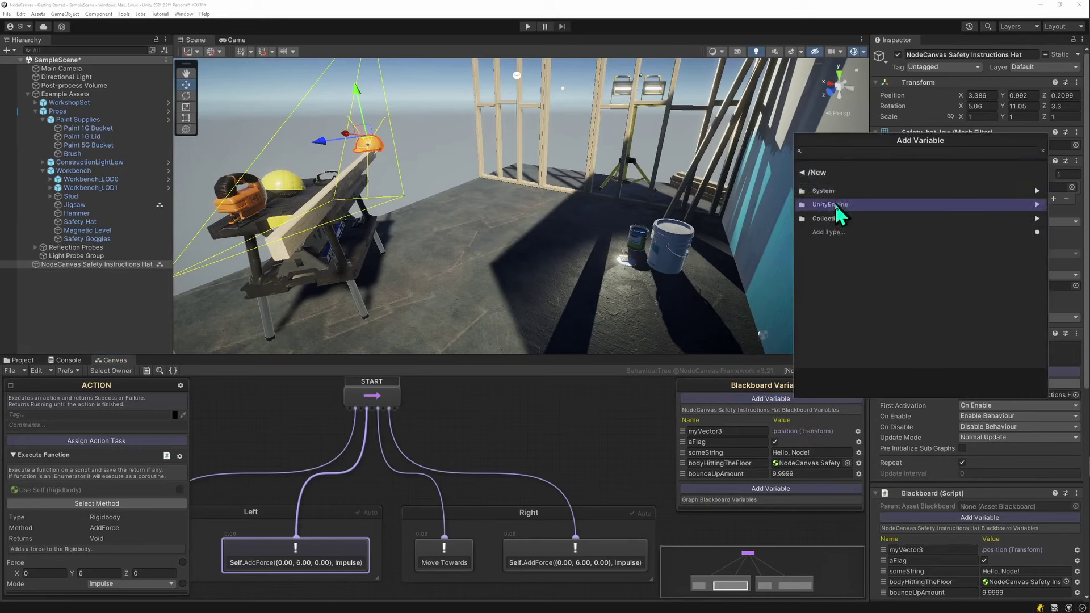
{"action": "left_click", "coordinate": [835, 204]}
{"action": "scroll", "coordinate": [877, 264], "scroll_direction": "down", "scroll_amount": 7}
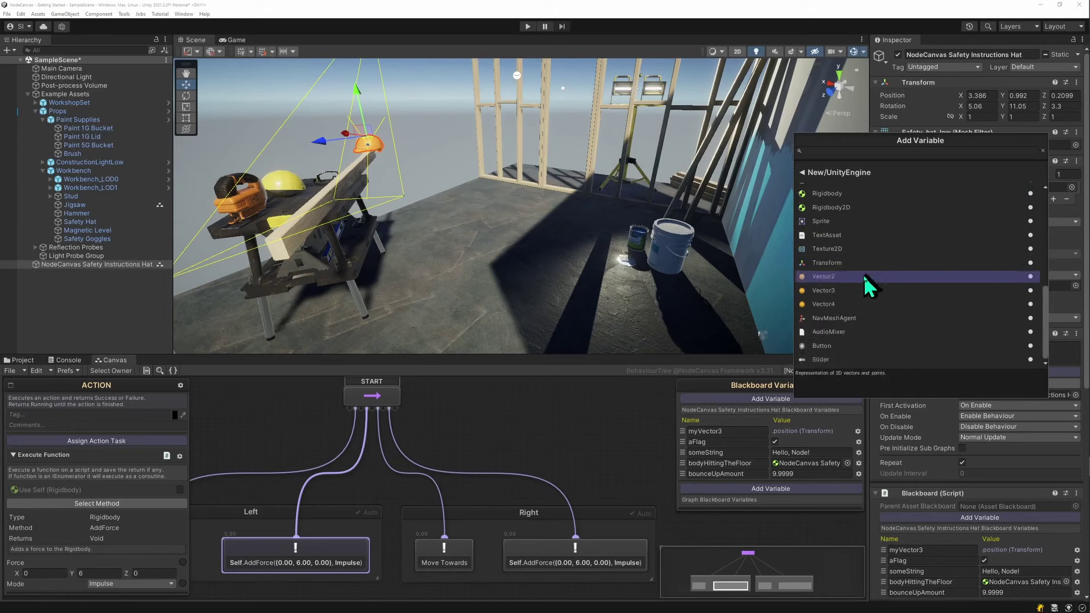
{"action": "left_click", "coordinate": [851, 293]}
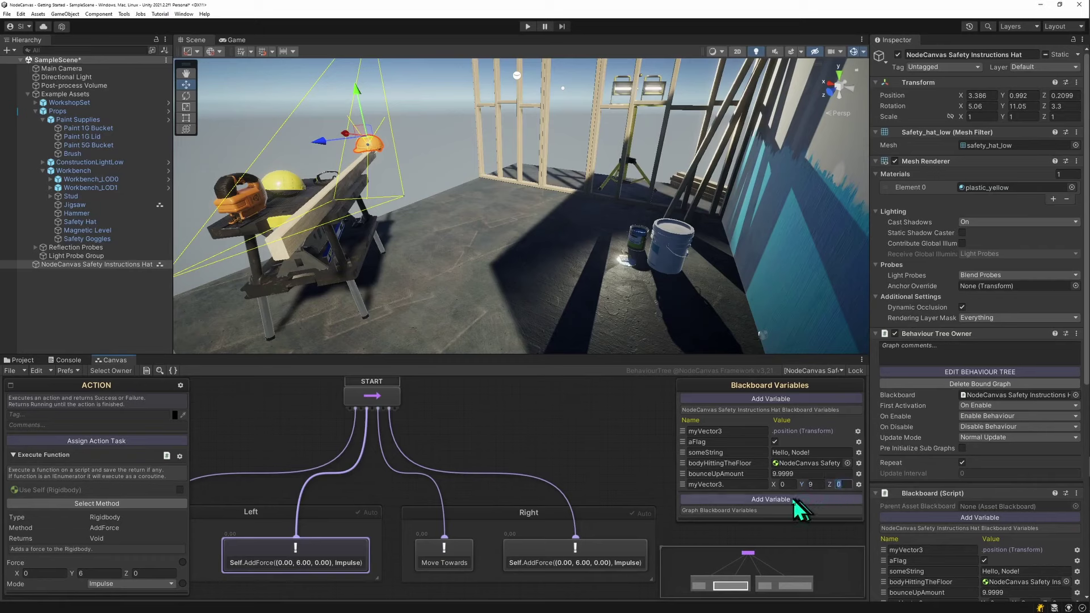
{"action": "left_click", "coordinate": [759, 484]}
{"action": "type", "text": "b"}
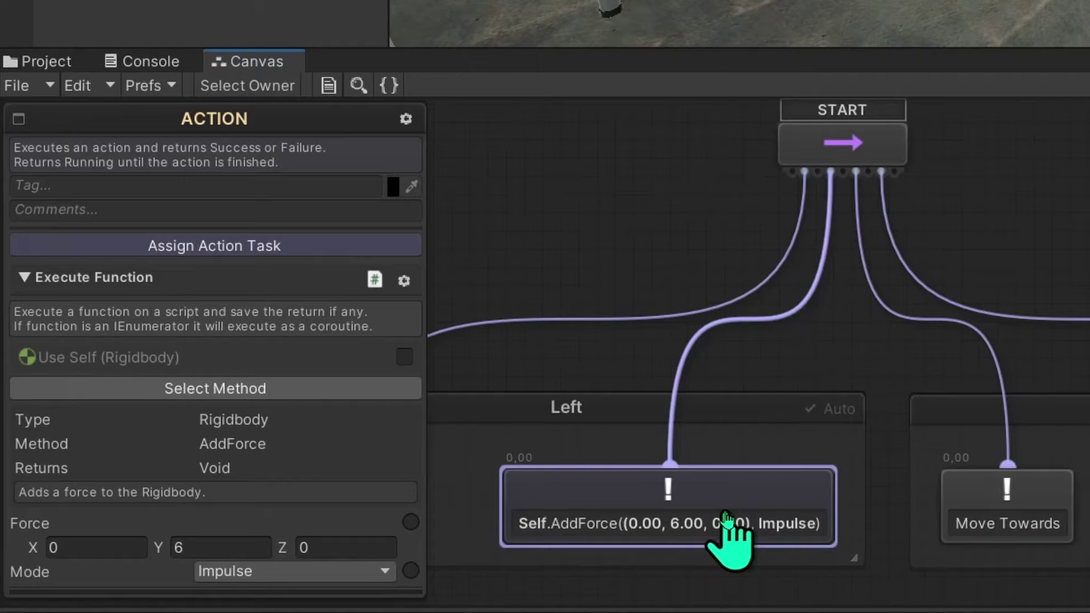
Step: Link the Force parameter of both the Left and the Right AddForce actions to the hat's bounceUp variable
{"action": "left_click", "coordinate": [411, 521]}
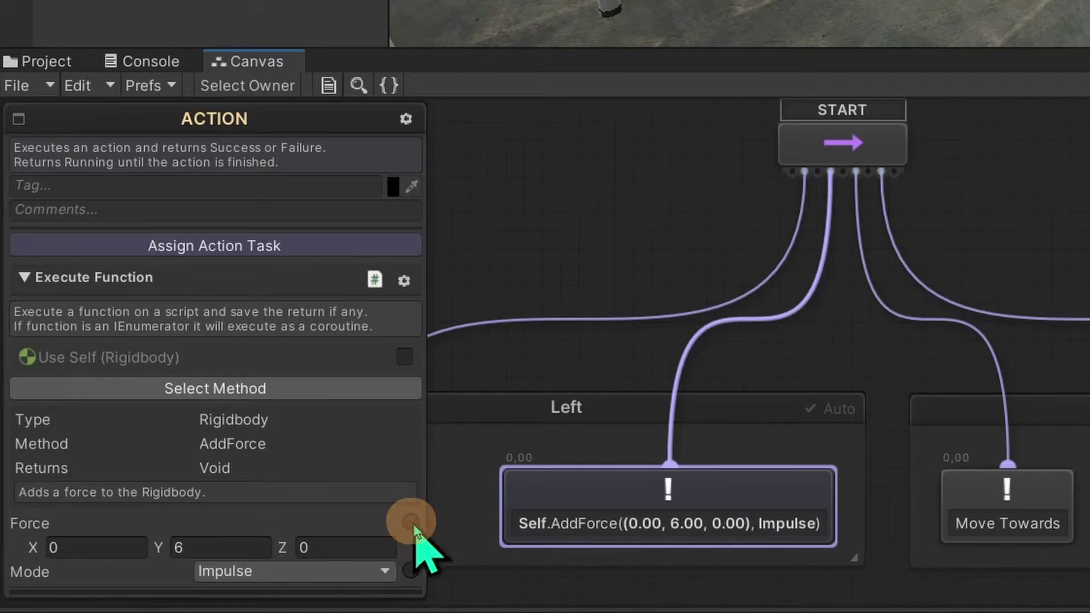
{"action": "left_click", "coordinate": [271, 522]}
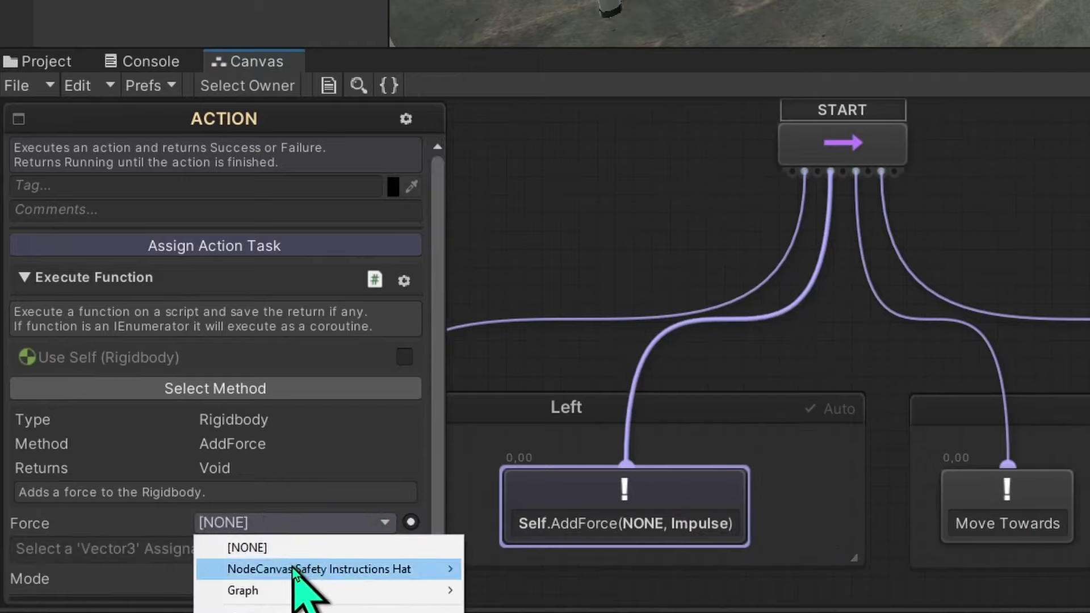
{"action": "mouse_move", "coordinate": [294, 569]}
{"action": "left_click", "coordinate": [540, 541]}
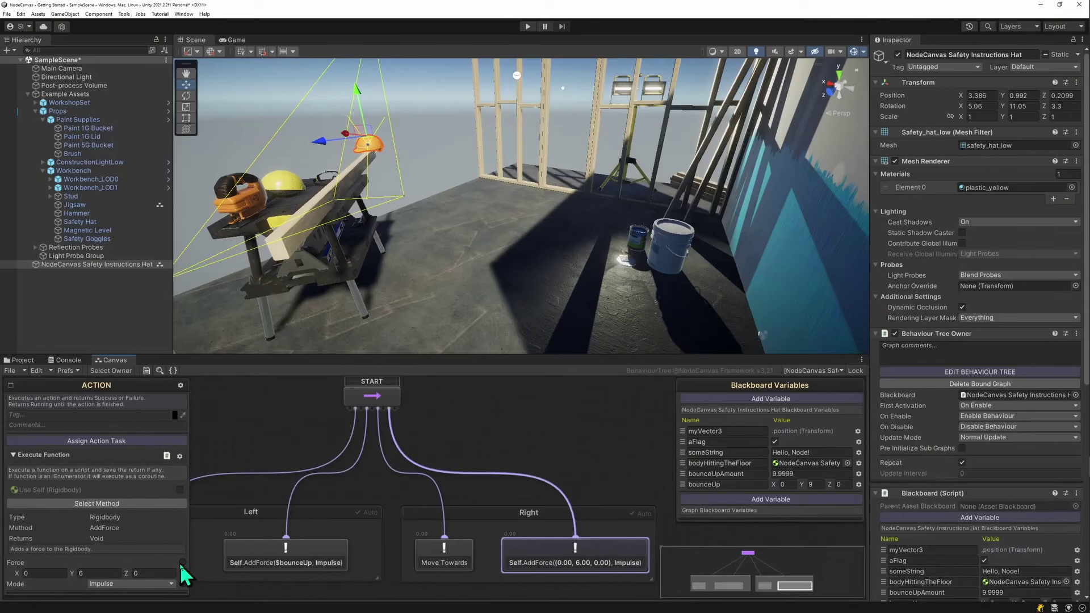
{"action": "left_click", "coordinate": [182, 563]}
{"action": "left_click", "coordinate": [137, 564]}
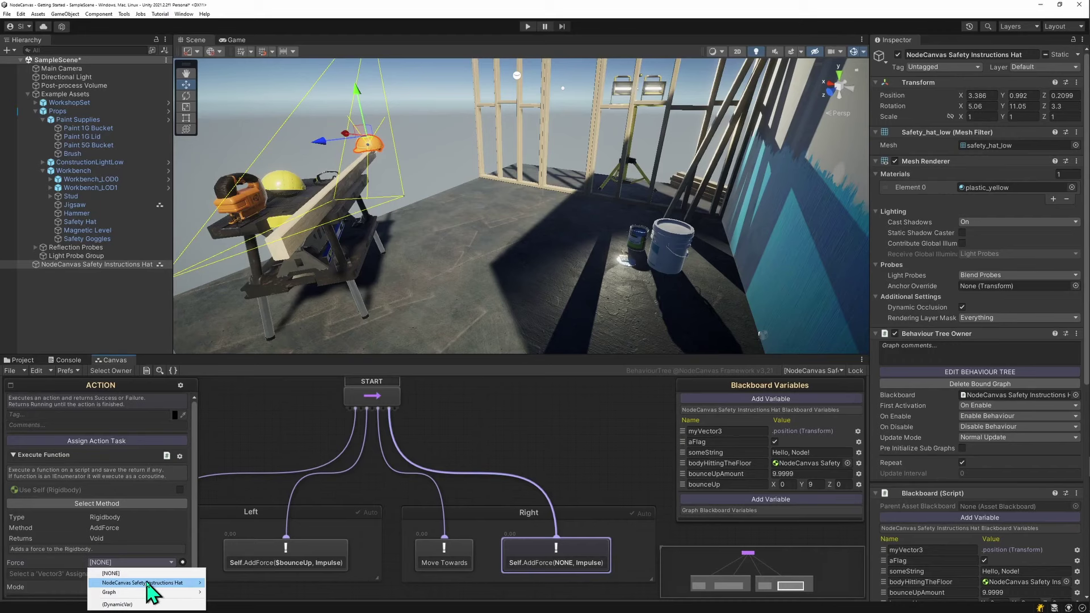
{"action": "mouse_move", "coordinate": [181, 584]}
{"action": "left_click", "coordinate": [232, 571]}
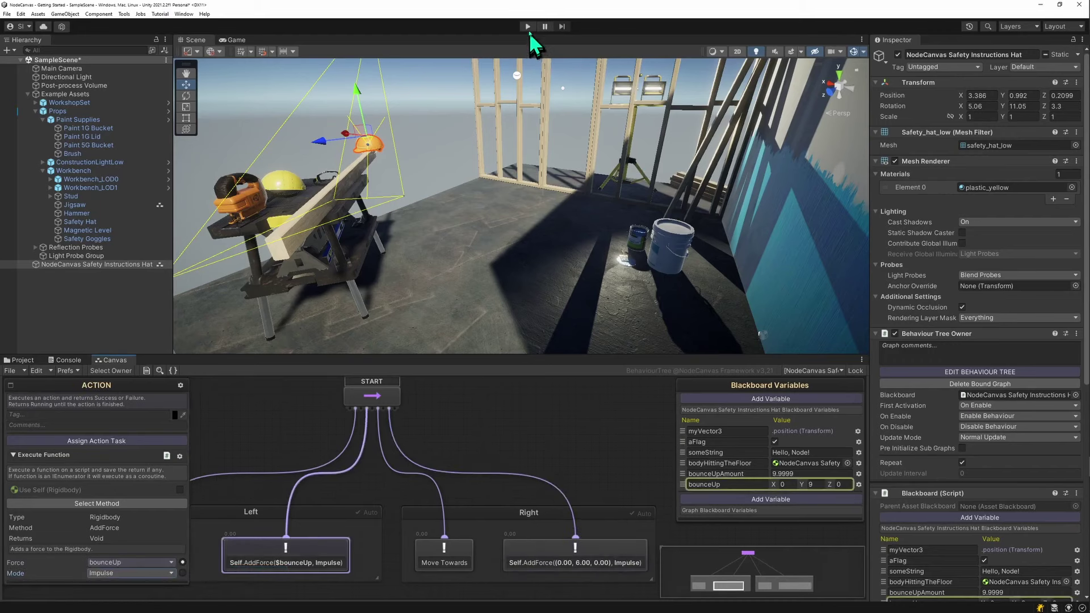
Step: Run the scene to watch the hat bounce with the bounceUp variable, and stop it
{"action": "left_click", "coordinate": [528, 28]}
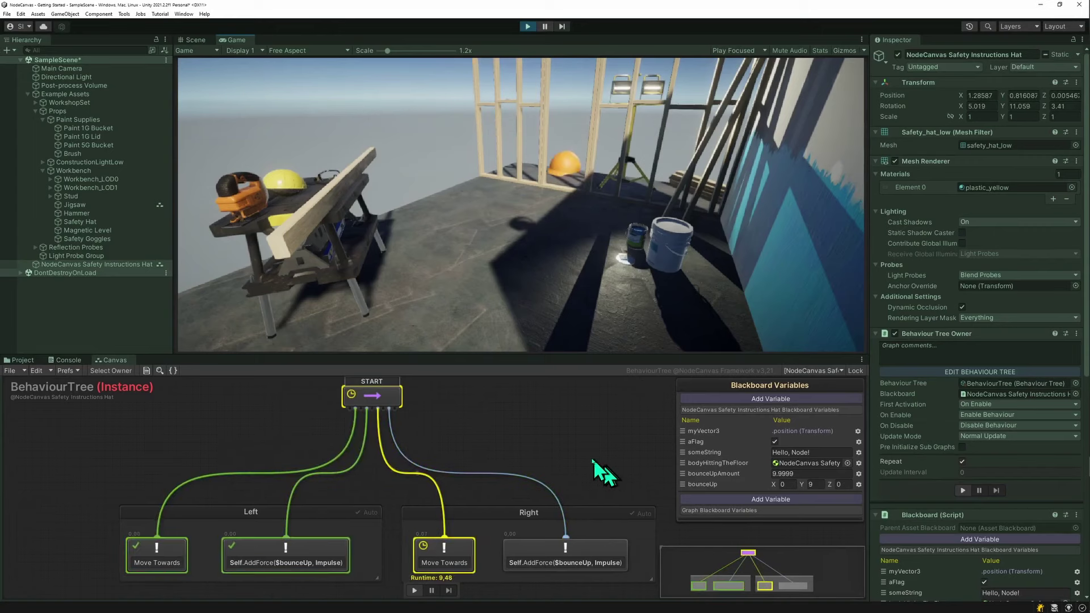
{"action": "key", "text": "ctrl+p"}
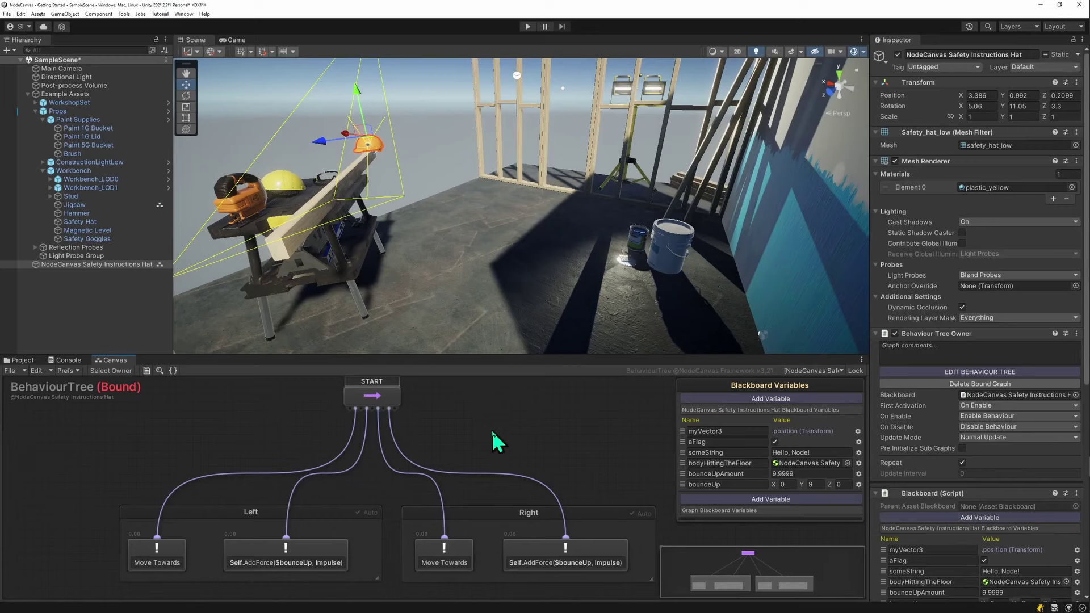
Step: Add an Action node to the hat's behaviour tree and assign it the Reflected task Execute Function
{"action": "right_click", "coordinate": [492, 431]}
{"action": "left_click", "coordinate": [546, 206]}
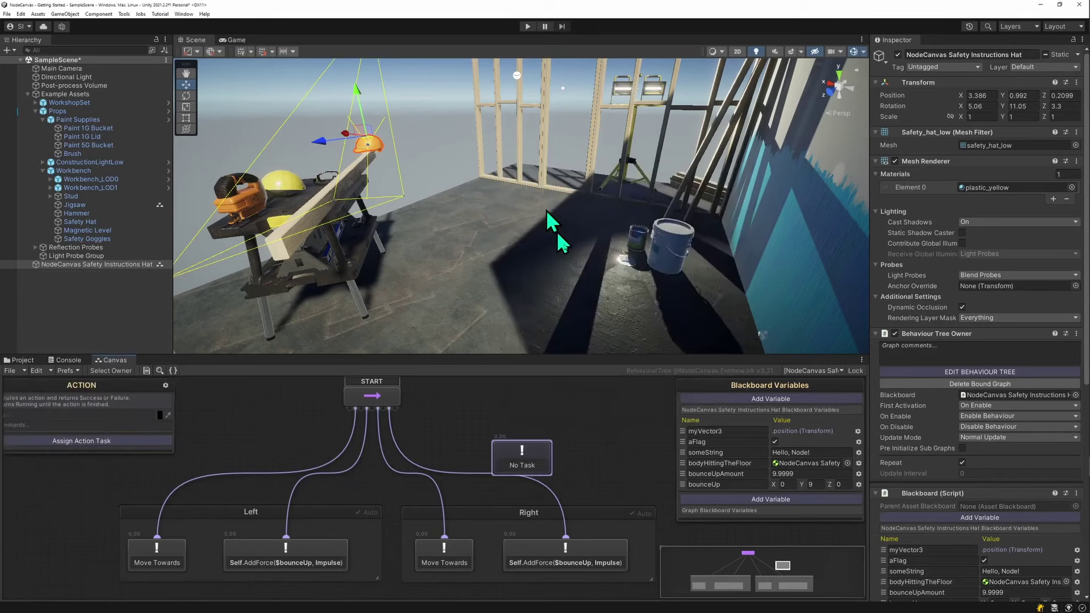
{"action": "left_click", "coordinate": [121, 442]}
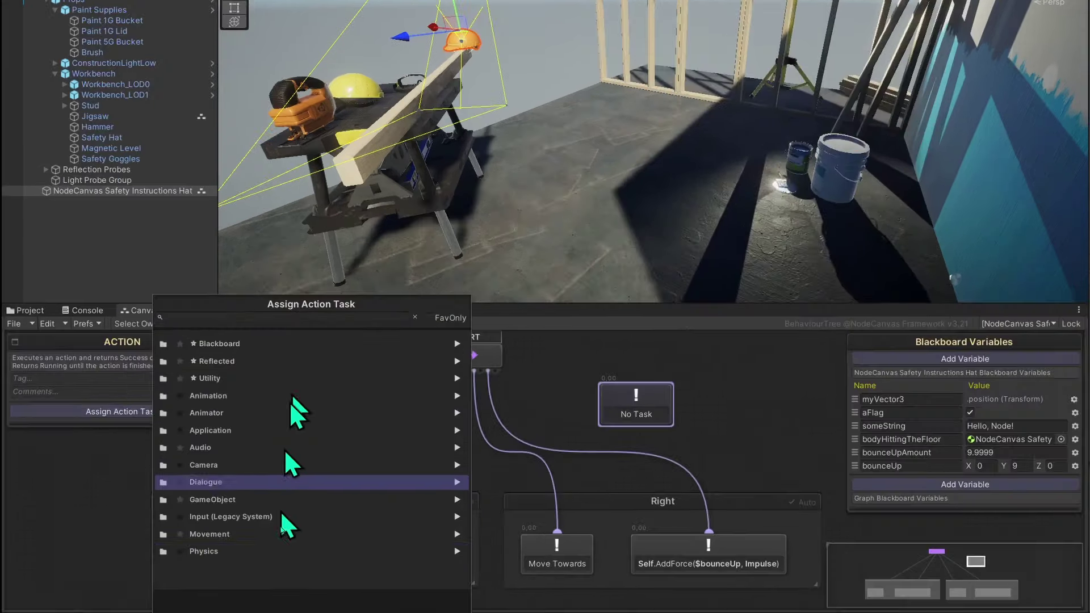
{"action": "left_click", "coordinate": [256, 550]}
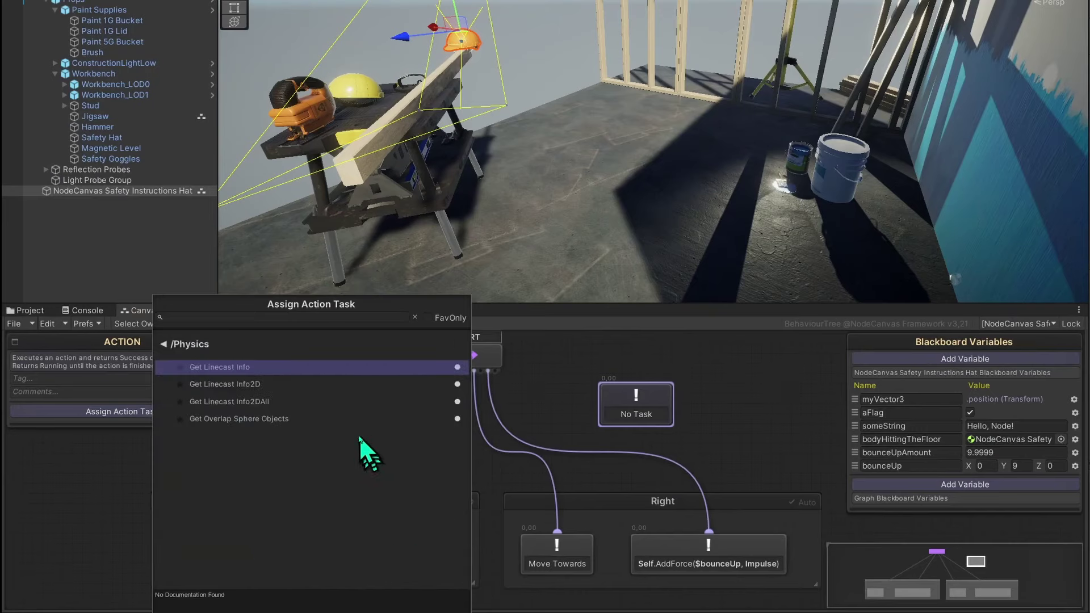
{"action": "left_click", "coordinate": [174, 348]}
{"action": "left_click", "coordinate": [254, 364]}
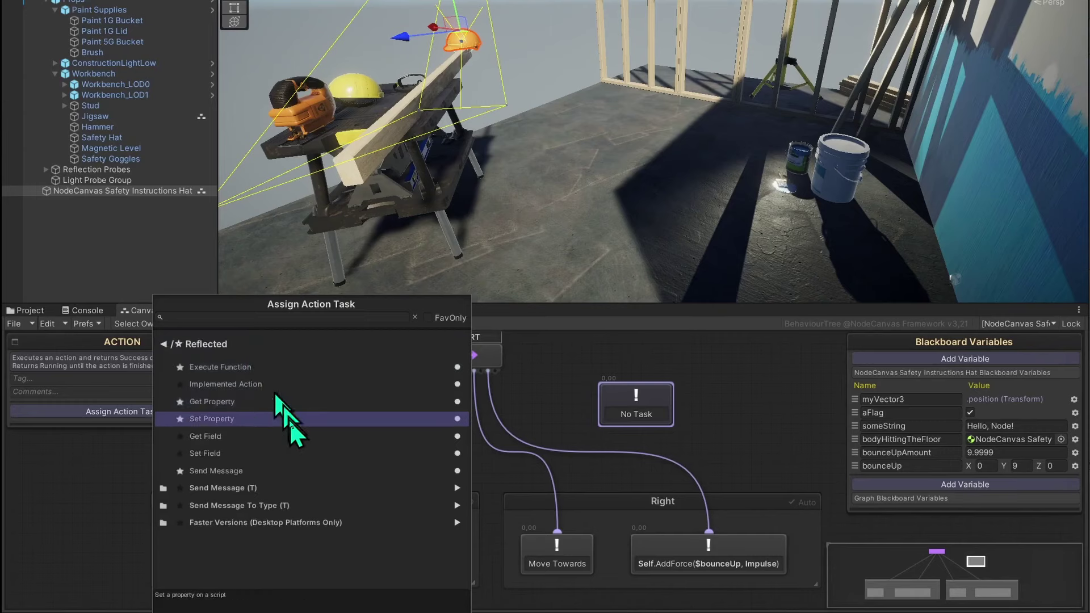
{"action": "left_click", "coordinate": [254, 368]}
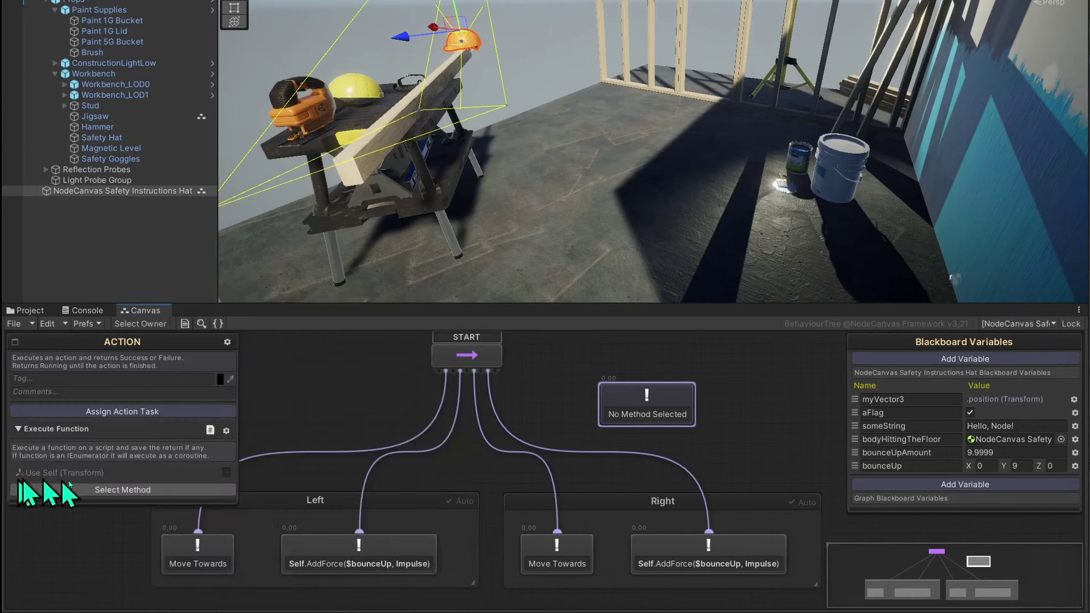
Step: Choose the Rigidbody method AddRelativeTorque (Vector3) for the new action and set its torque to X 1, Y 2, Z 3
{"action": "left_click", "coordinate": [124, 489]}
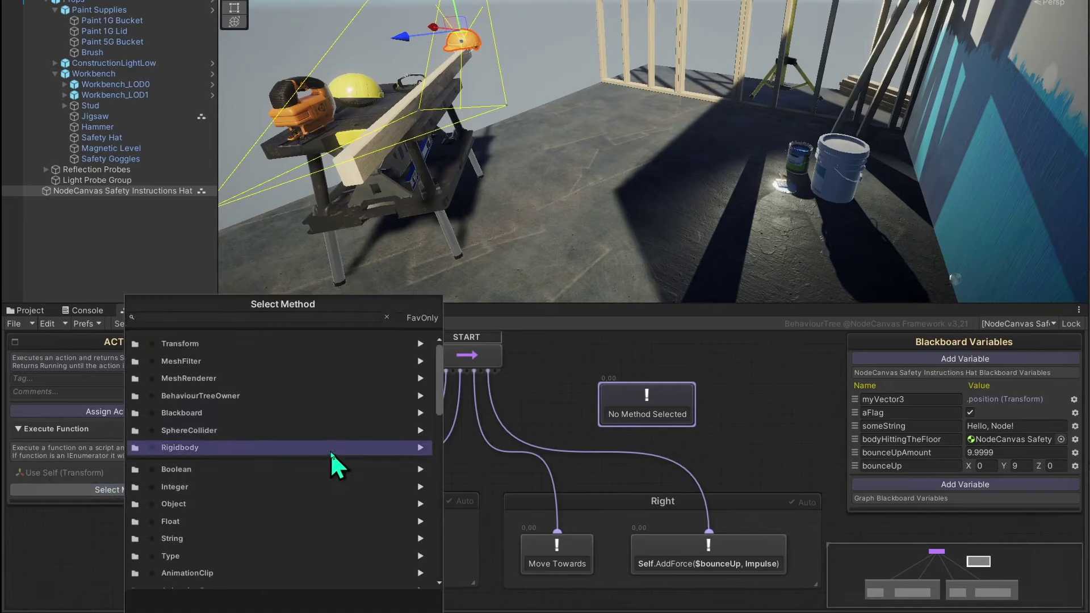
{"action": "left_click", "coordinate": [331, 448]}
{"action": "scroll", "coordinate": [328, 426], "scroll_direction": "down", "scroll_amount": 3}
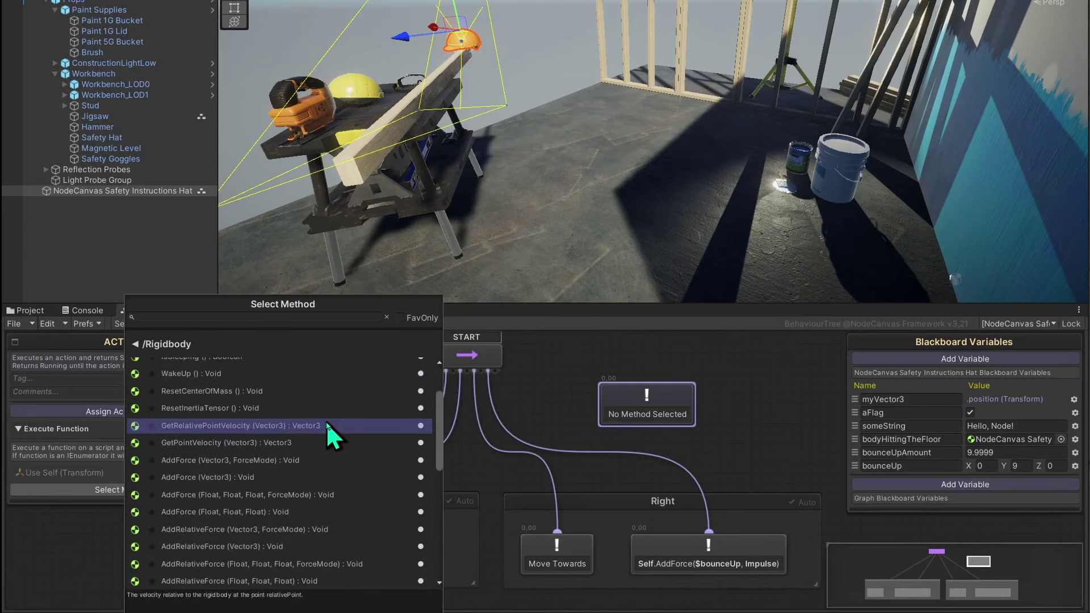
{"action": "scroll", "coordinate": [325, 426], "scroll_direction": "down", "scroll_amount": 6}
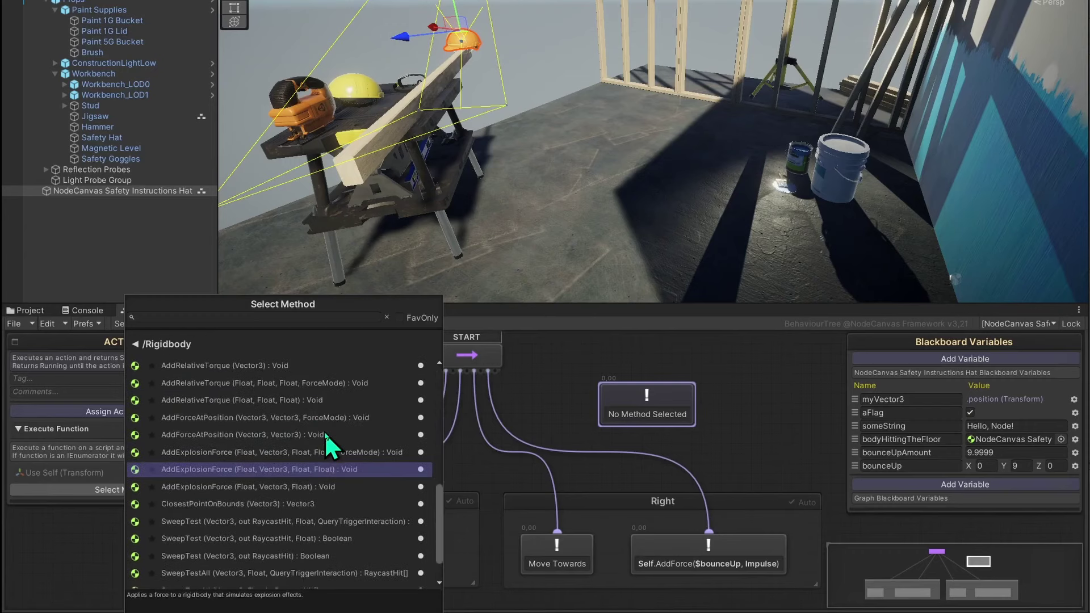
{"action": "left_click", "coordinate": [305, 366]}
{"action": "left_click", "coordinate": [125, 577]}
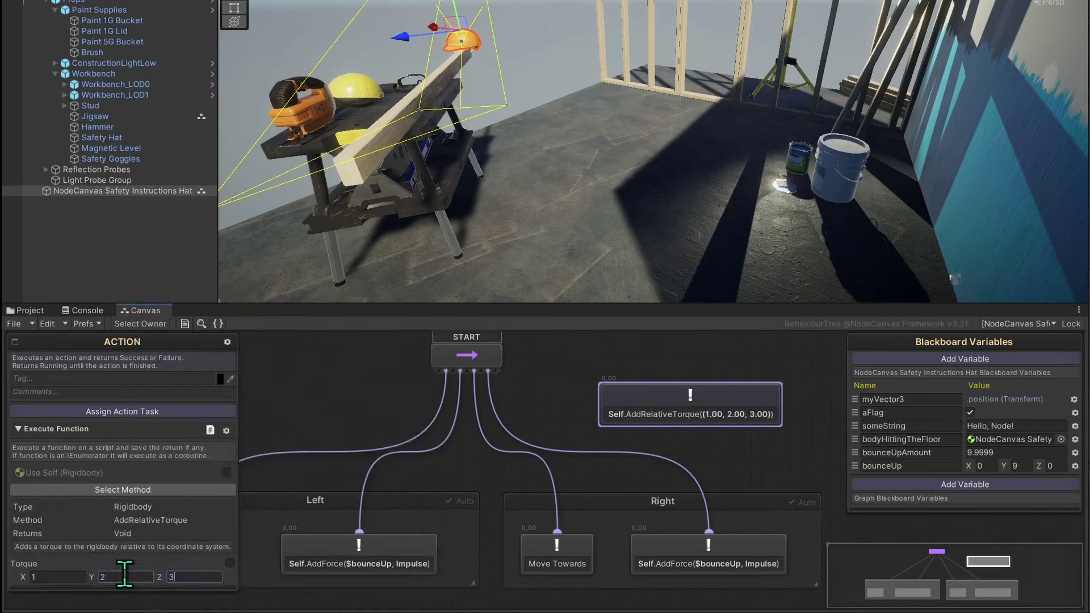
Step: Place the AddRelativeTorque action below and between the Left and Right groups, and connect it to the START node between their branches
{"action": "left_click_drag", "start_coordinate": [655, 415], "coordinate": [495, 565]}
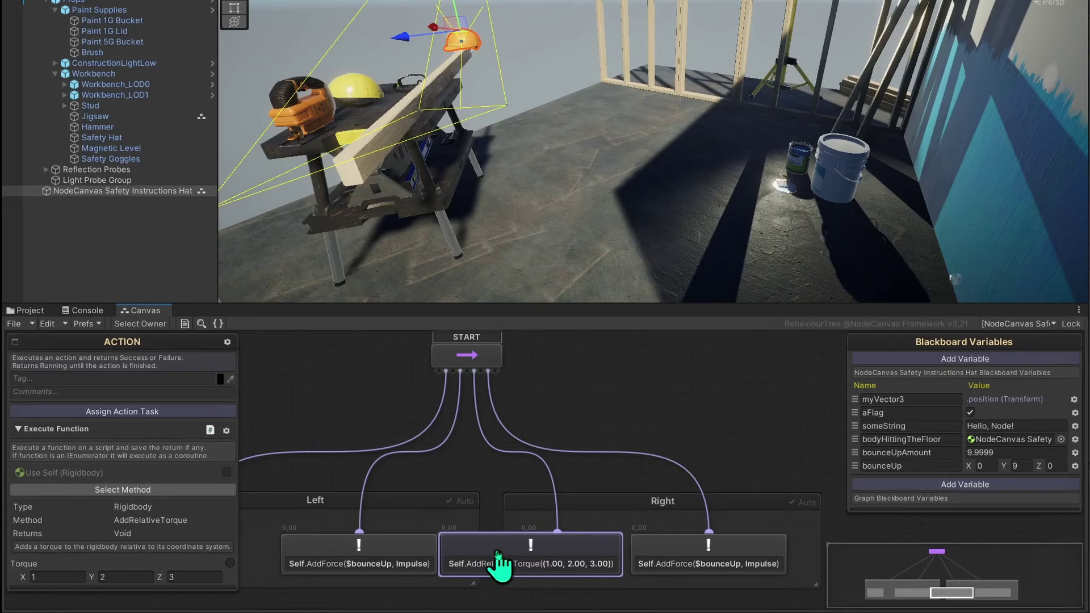
{"action": "left_click_drag", "start_coordinate": [415, 553], "coordinate": [385, 552]}
{"action": "left_click_drag", "start_coordinate": [468, 372], "coordinate": [448, 611]}
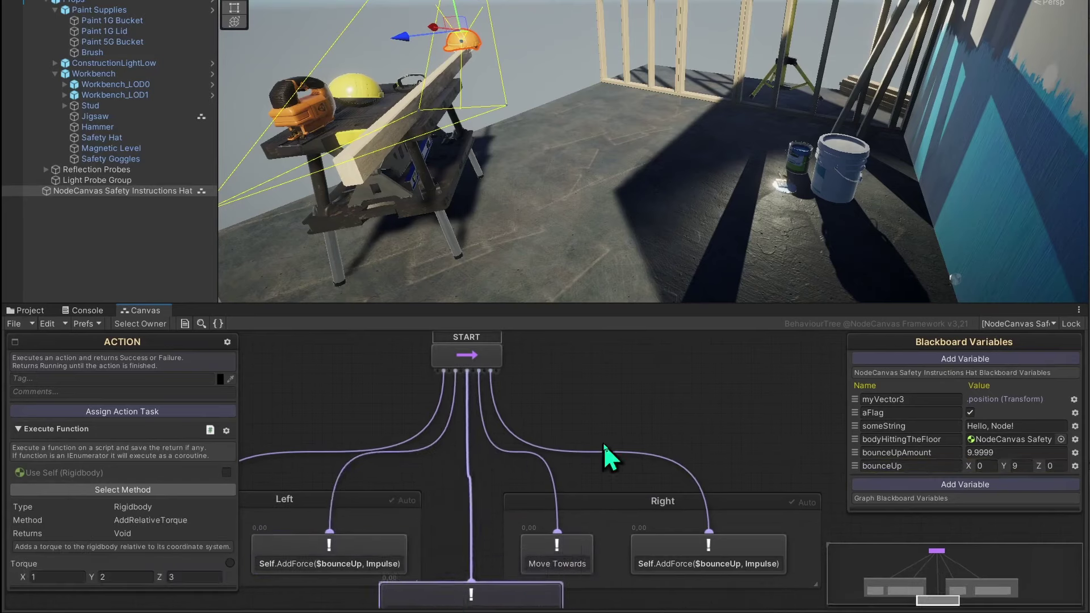
{"action": "middle_click_drag", "start_coordinate": [605, 443], "coordinate": [726, 497]}
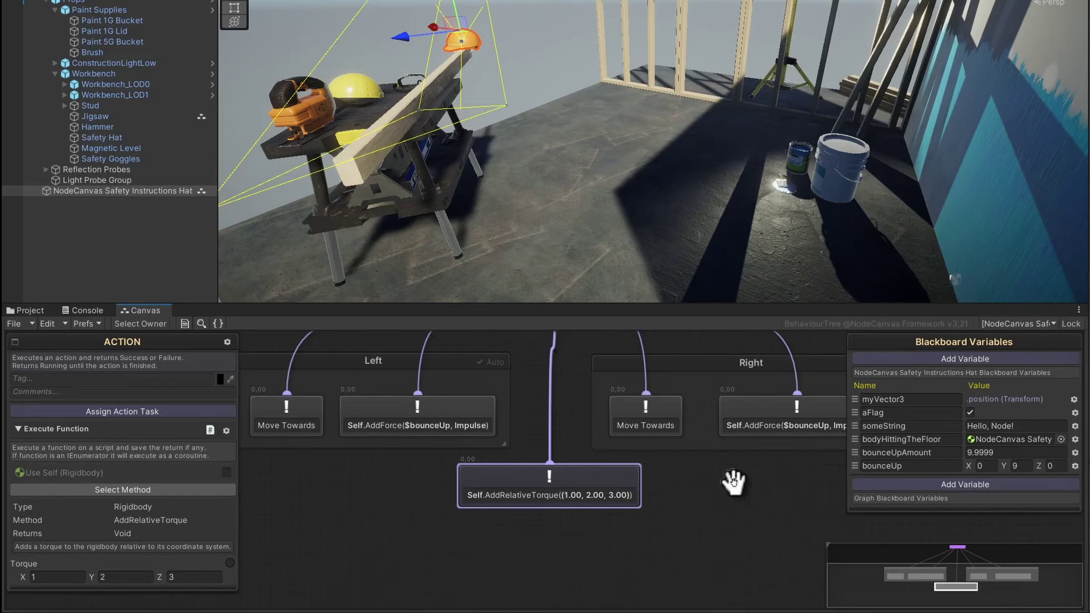
{"action": "middle_click_drag", "start_coordinate": [733, 482], "coordinate": [750, 506]}
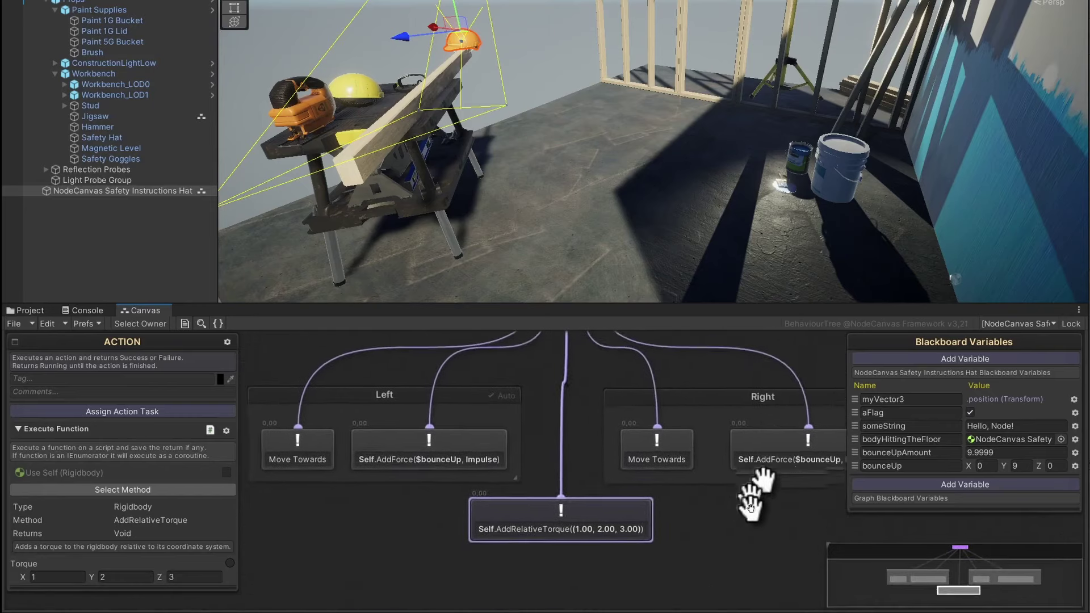
{"action": "mouse_move", "coordinate": [961, 584]}
{"action": "left_mouse_down"}
{"action": "mouse_move", "coordinate": [994, 591]}
{"action": "mouse_move", "coordinate": [940, 579]}
{"action": "mouse_move", "coordinate": [976, 589]}
{"action": "mouse_move", "coordinate": [948, 585]}
{"action": "mouse_move", "coordinate": [966, 584]}
{"action": "left_mouse_up"}
{"action": "left_click", "coordinate": [626, 611]}
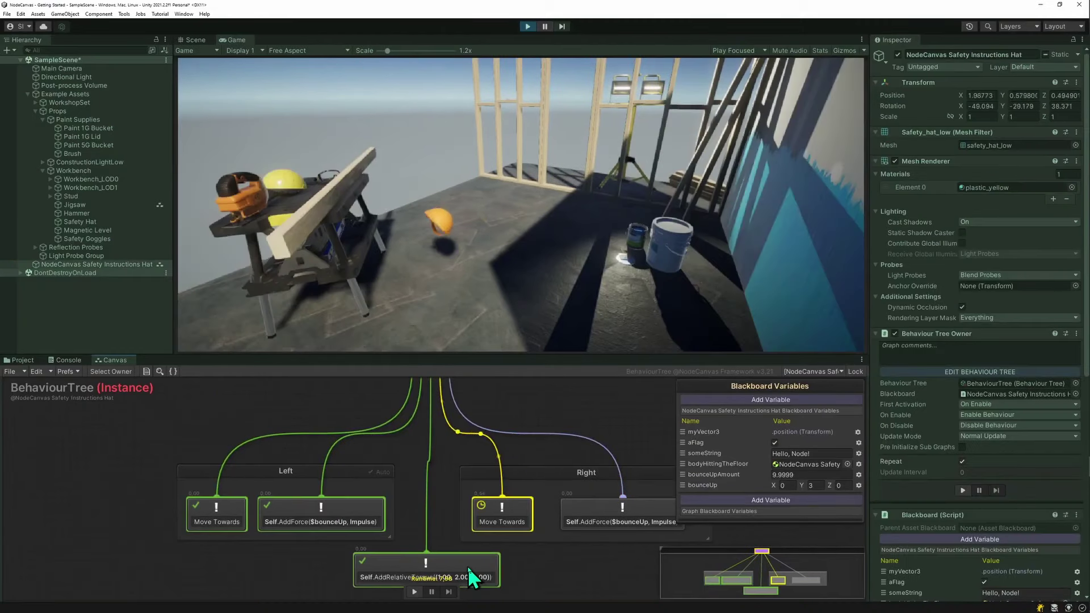
Step: Delete the AddRelativeTorque action from the running instance of the hat's behaviour tree, and stop the scene
{"action": "left_click", "coordinate": [460, 562]}
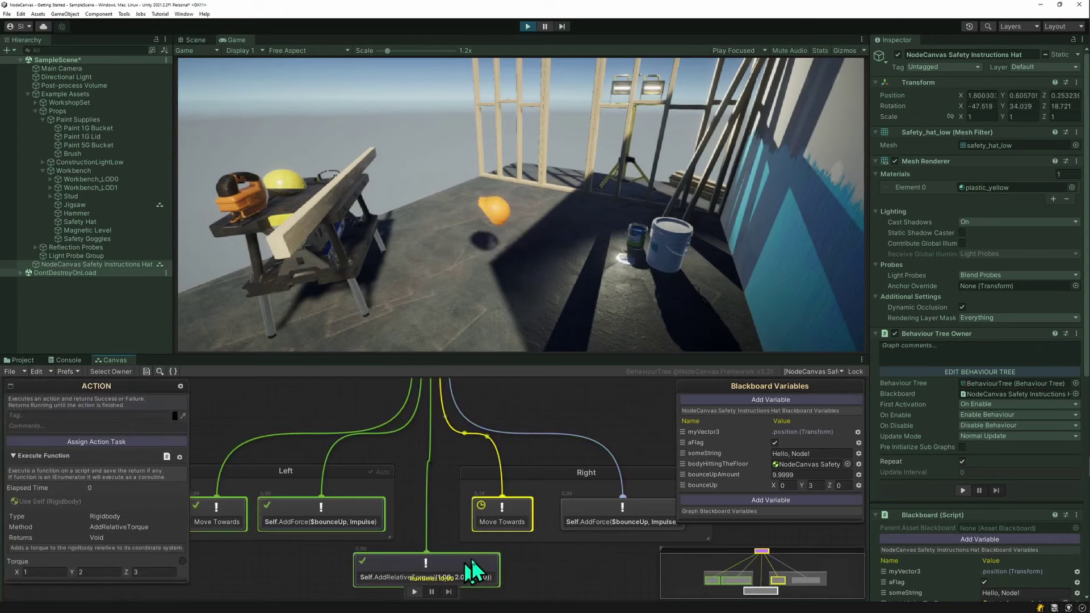
{"action": "key", "text": "Delete"}
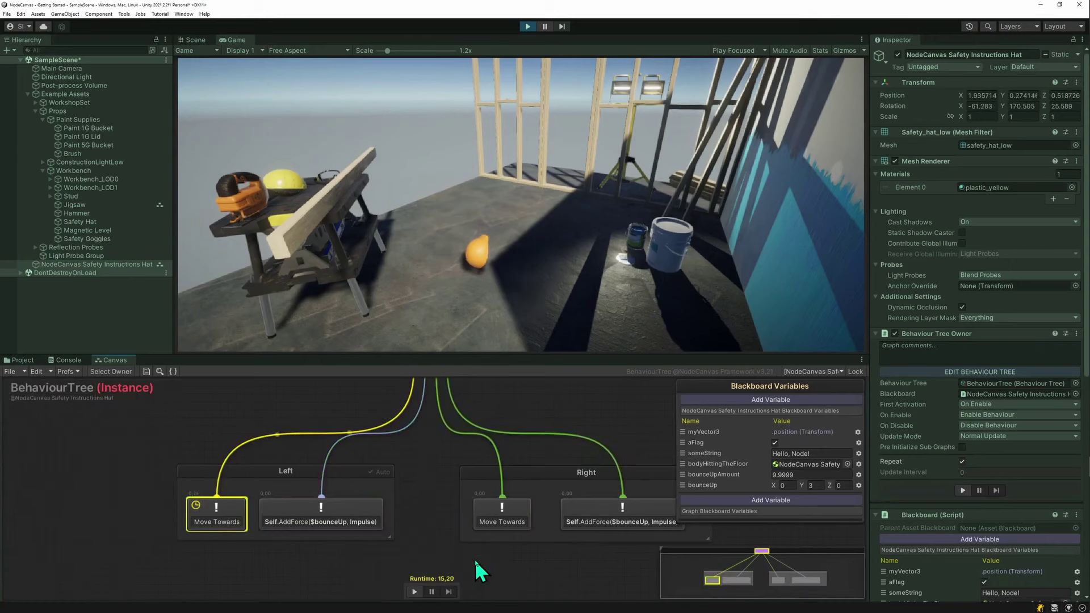
{"action": "middle_click_drag", "start_coordinate": [443, 454], "coordinate": [409, 475]}
{"action": "left_click", "coordinate": [457, 563]}
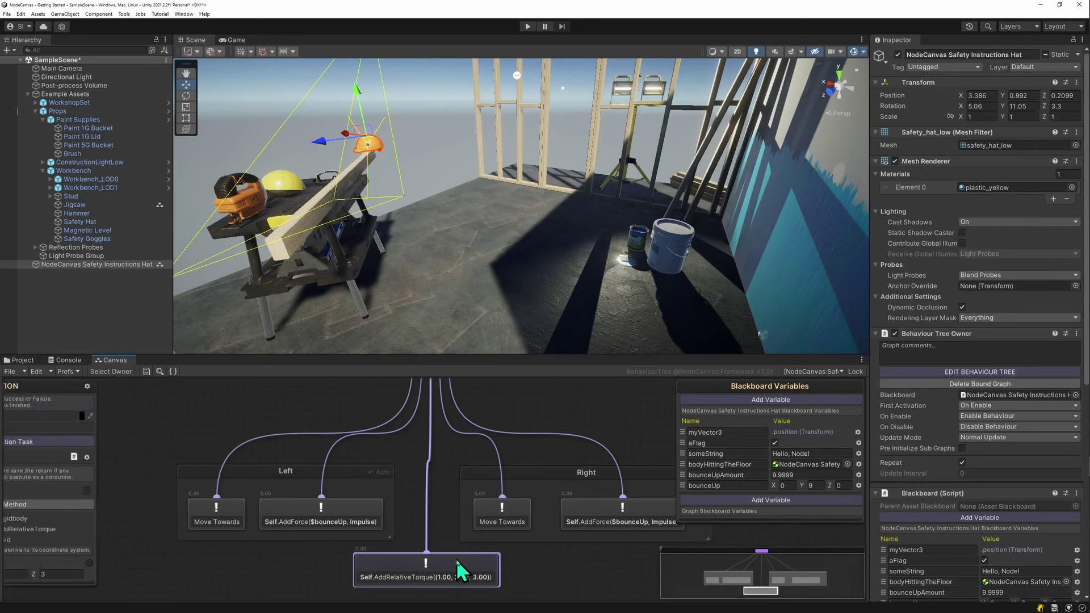
{"action": "left_click", "coordinate": [531, 580]}
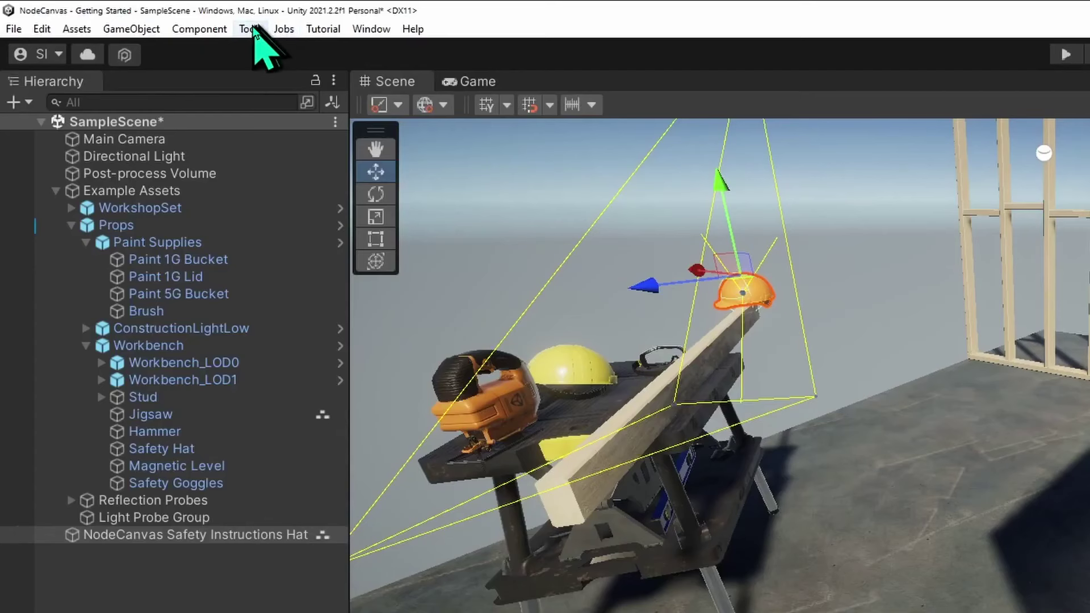
Step: Open the NodeCanvas wizard for creating a new task
{"action": "left_click", "coordinate": [124, 13]}
{"action": "mouse_move", "coordinate": [307, 50]}
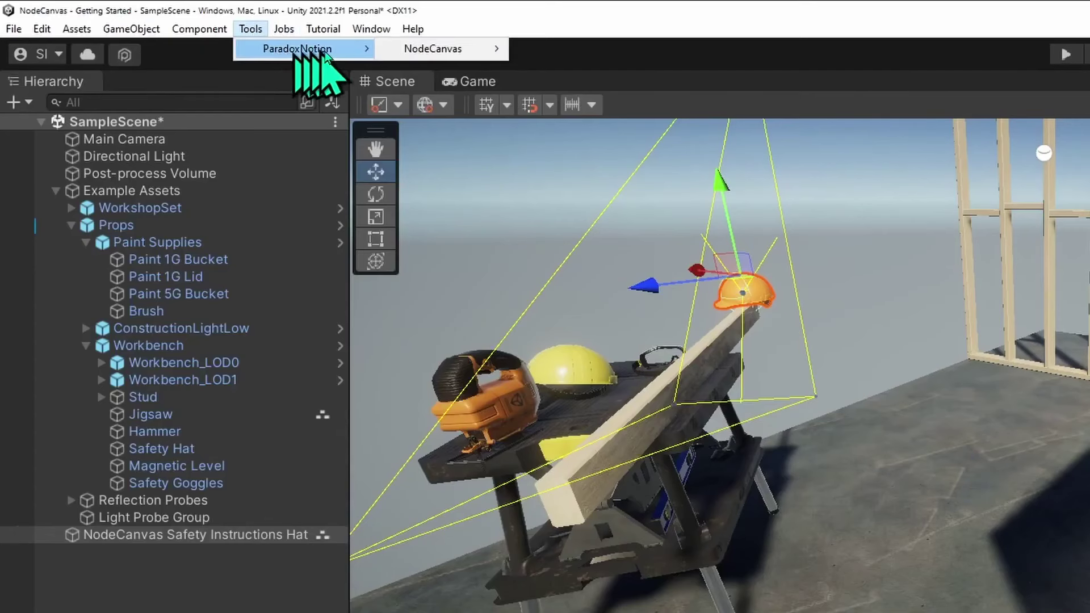
{"action": "mouse_move", "coordinate": [426, 50]}
{"action": "mouse_move", "coordinate": [661, 51]}
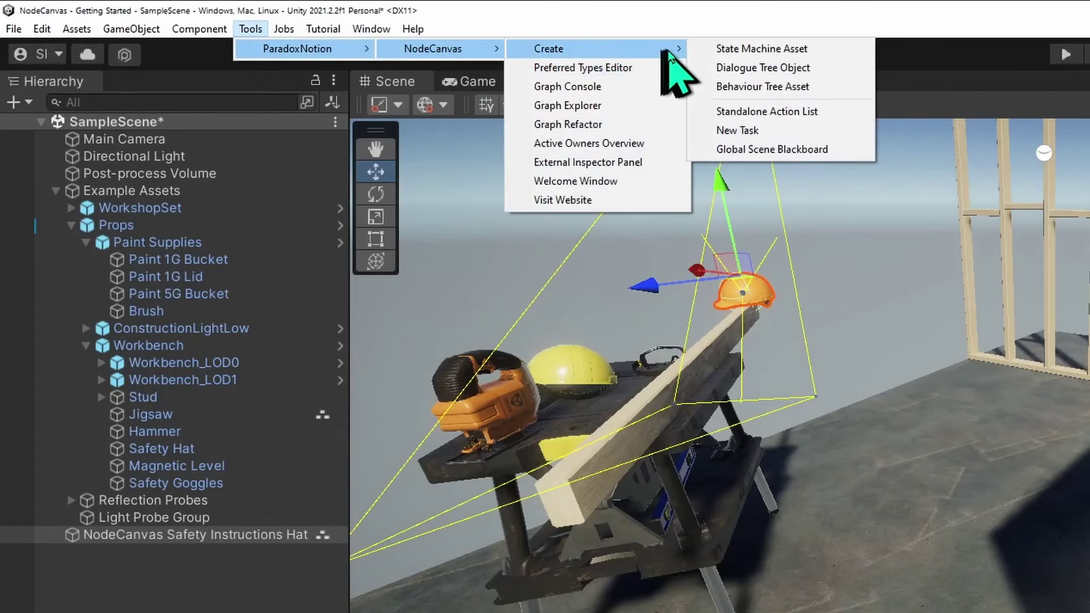
{"action": "left_click", "coordinate": [854, 134]}
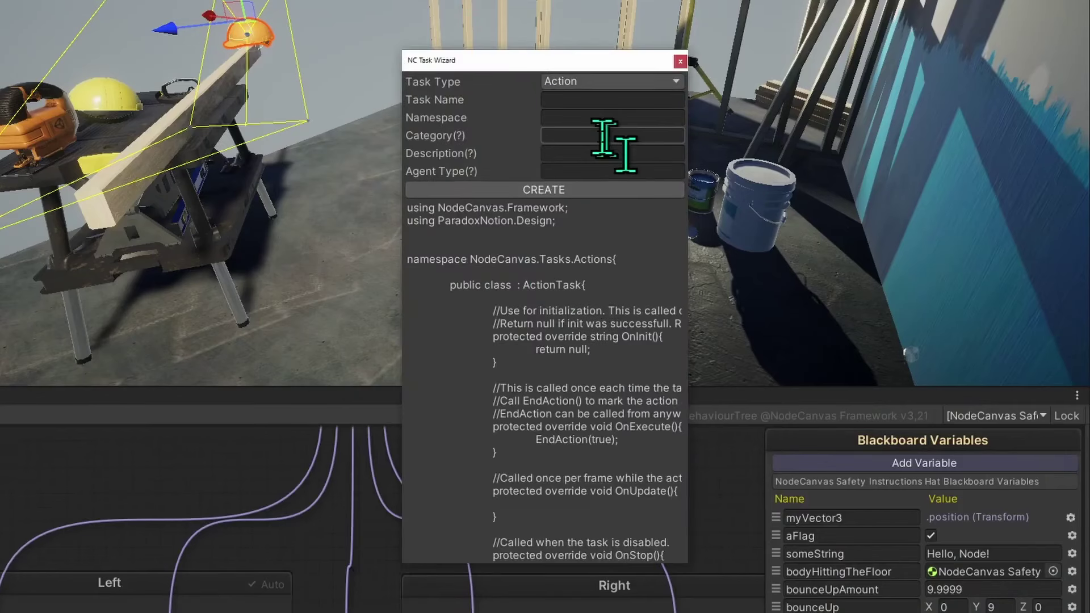
Step: Create an action task named MyAction with namespace "optional", category "...", description ".." and agent type GameObject
{"action": "left_click", "coordinate": [594, 102]}
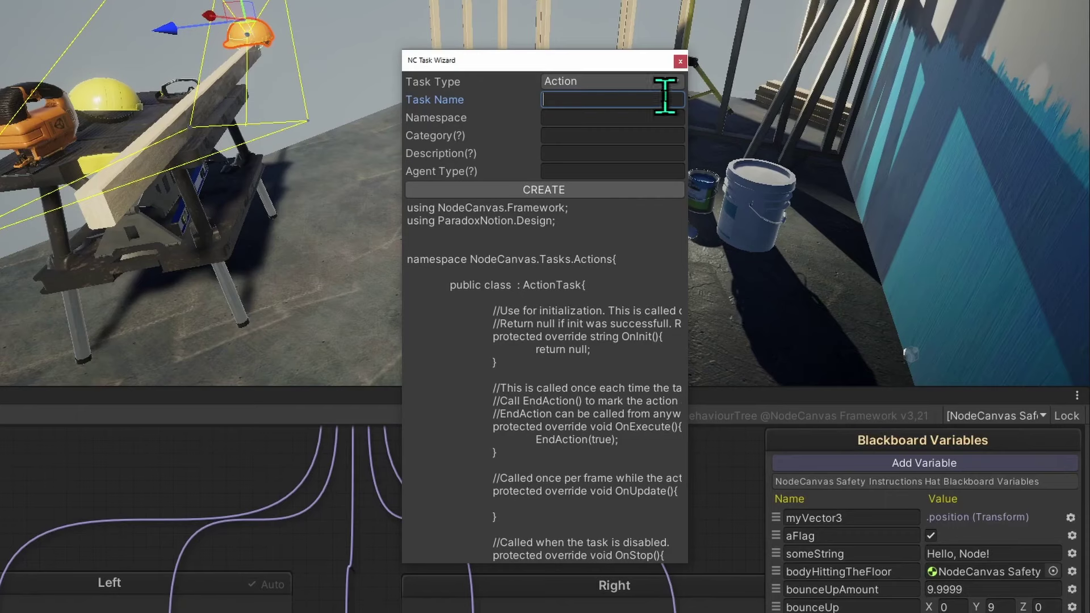
{"action": "type", "text": ";My"}
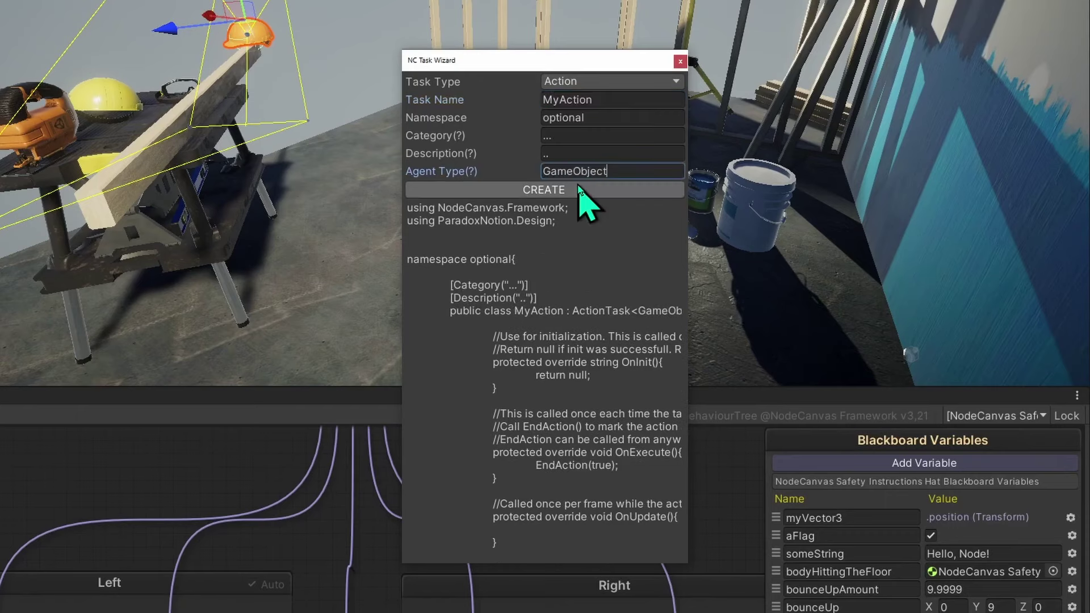
{"action": "left_click", "coordinate": [589, 190]}
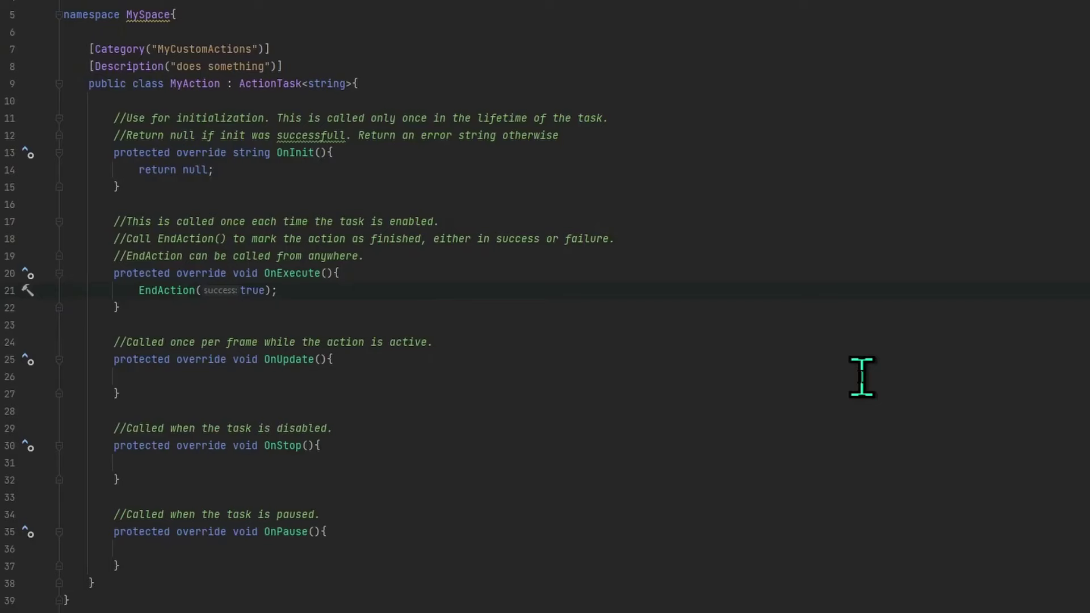
Step: Open the NodeCanvas Preferred Types Editor and look through its list of types
{"action": "left_click", "coordinate": [124, 13]}
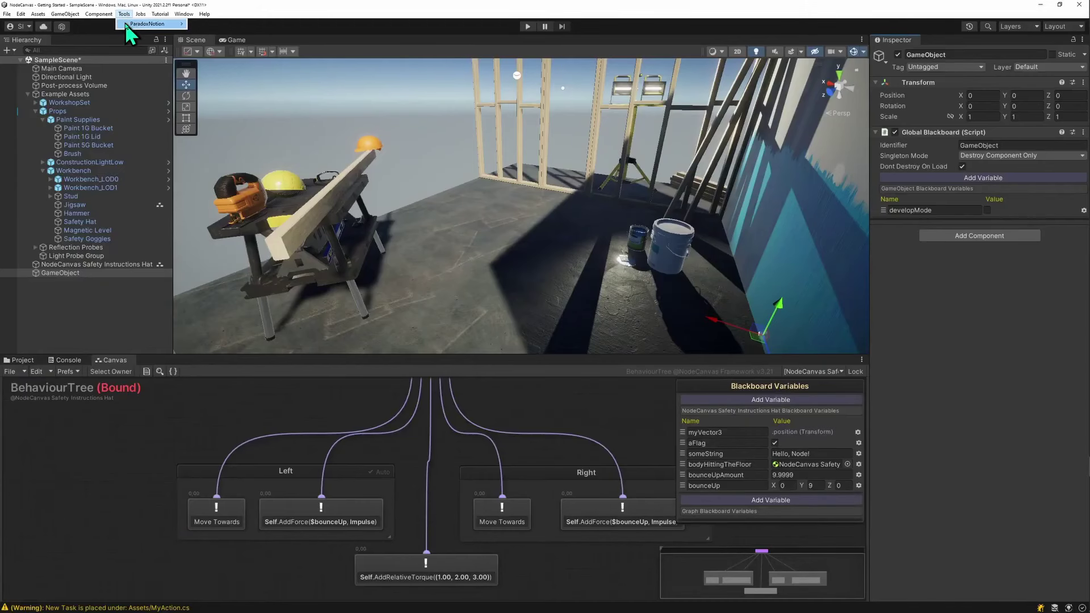
{"action": "mouse_move", "coordinate": [154, 24]}
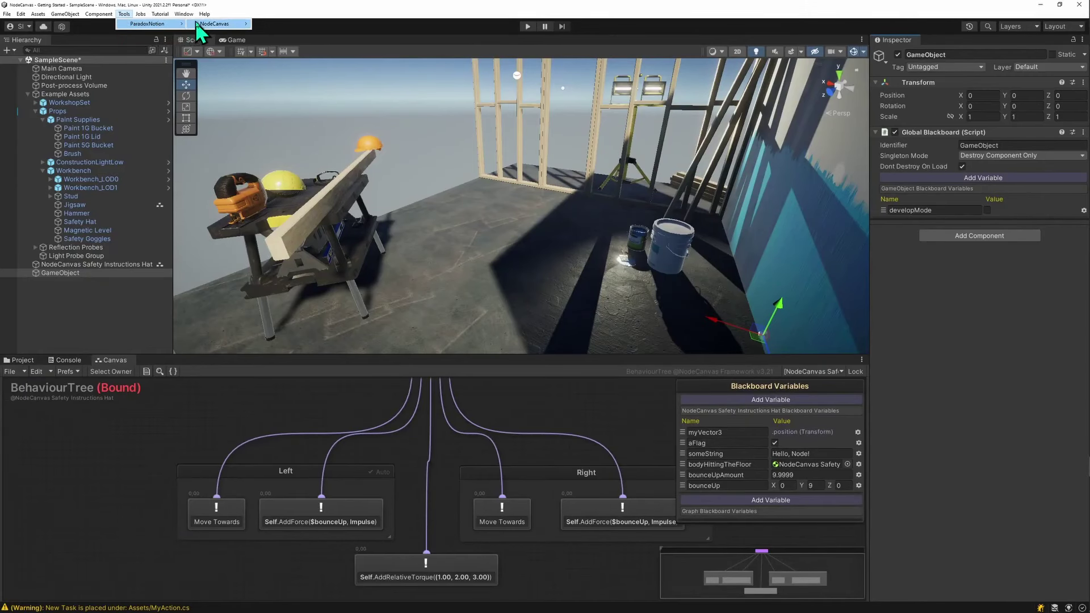
{"action": "mouse_move", "coordinate": [218, 25]}
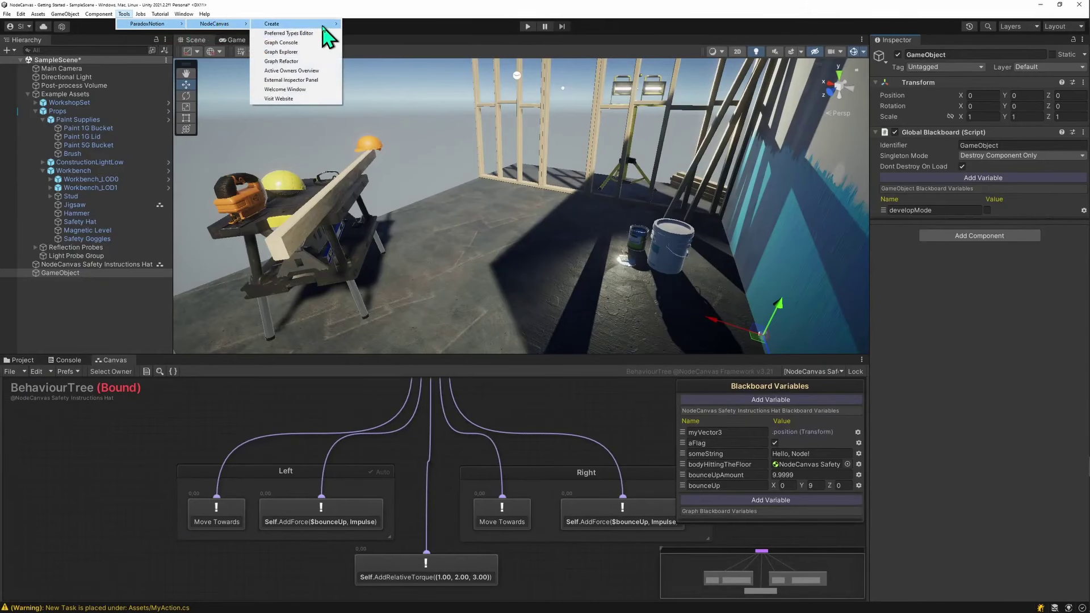
{"action": "mouse_move", "coordinate": [326, 26]}
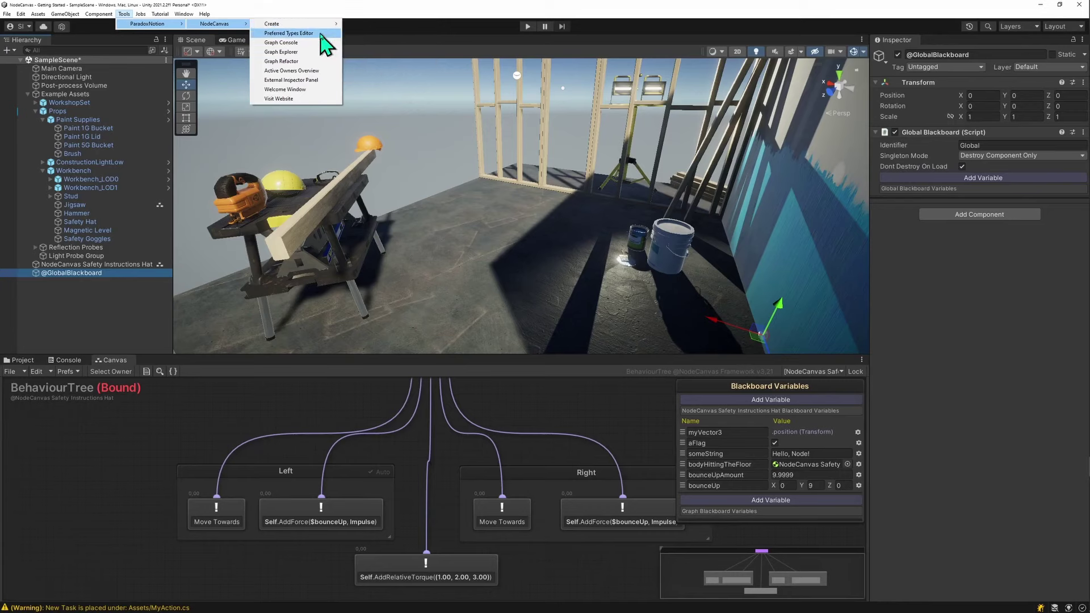
{"action": "left_click", "coordinate": [320, 33]}
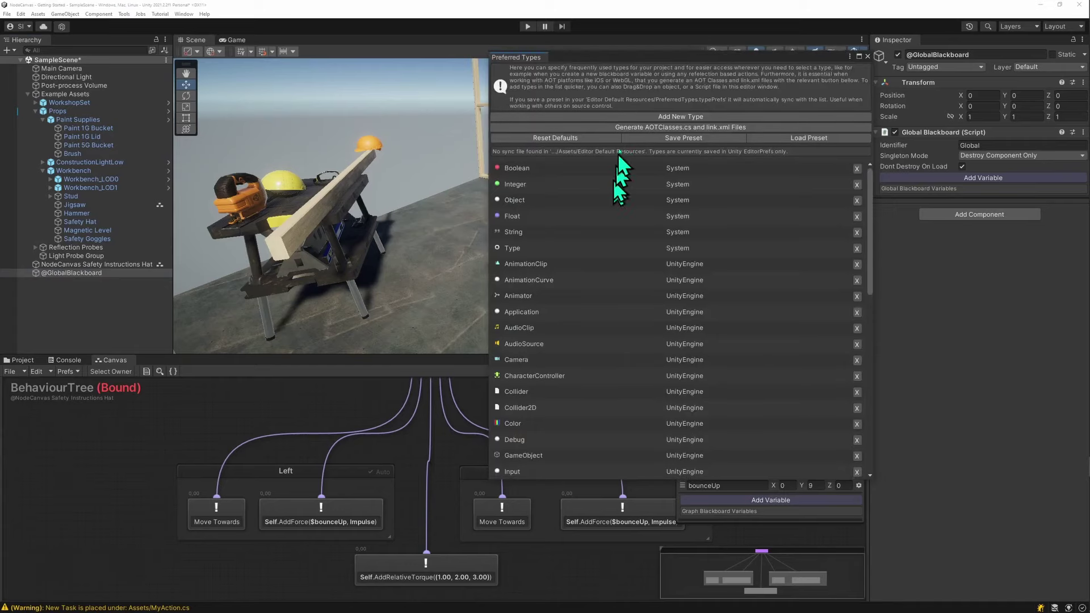
{"action": "left_click_drag", "start_coordinate": [870, 199], "coordinate": [863, 322]}
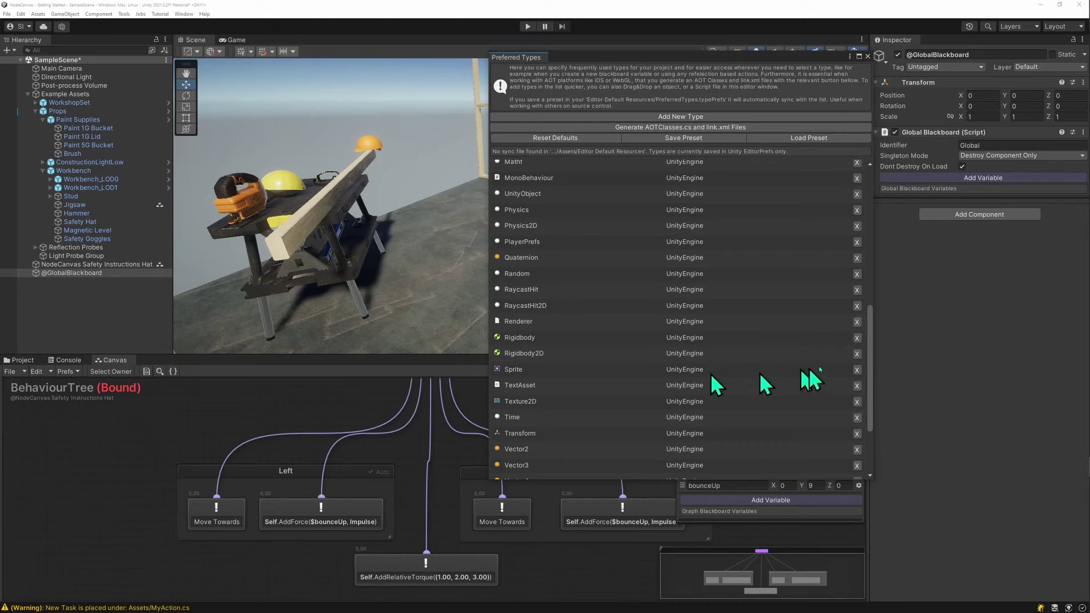
Step: Open the NodeCanvas Graph Console and move its window clear of the preferred types list
{"action": "left_click", "coordinate": [124, 14]}
{"action": "mouse_move", "coordinate": [147, 24]}
{"action": "mouse_move", "coordinate": [215, 24]}
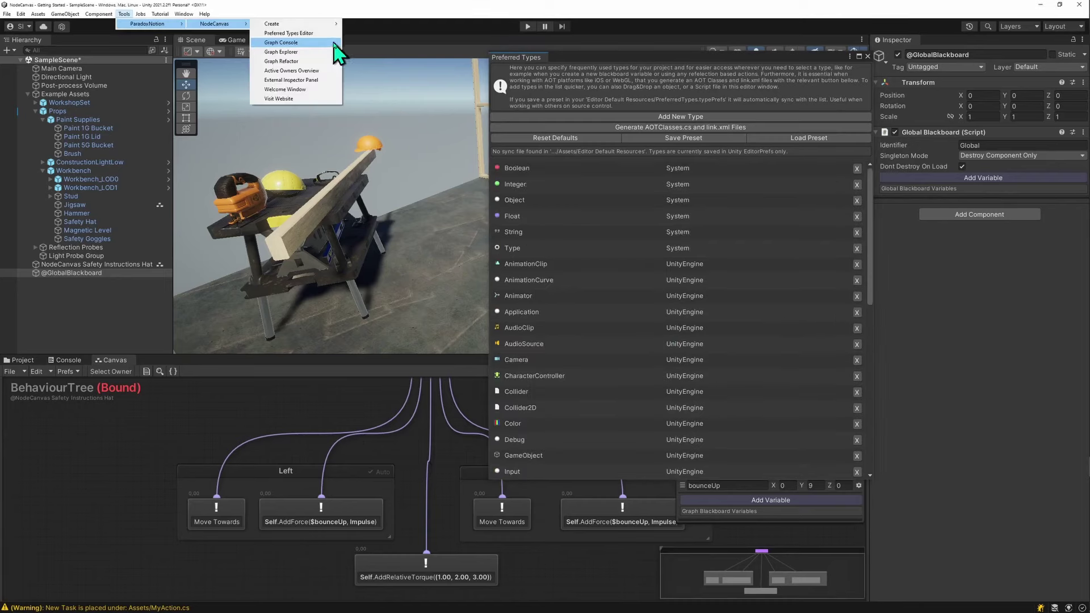
{"action": "left_click", "coordinate": [281, 42]}
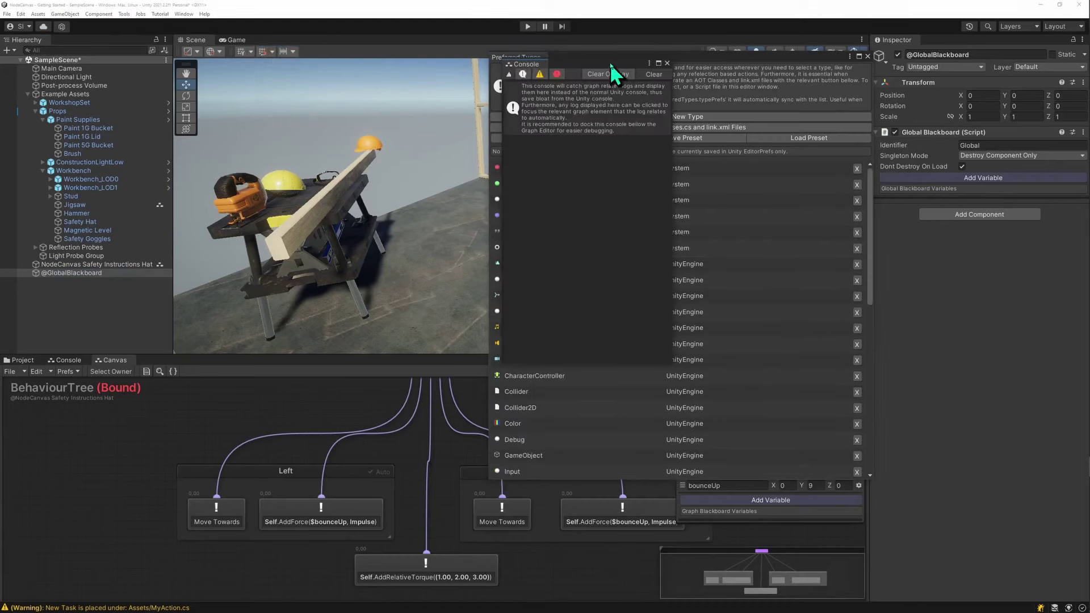
{"action": "left_click_drag", "start_coordinate": [582, 63], "coordinate": [149, 280]}
Step: Open the Graph Explorer, place it between the other two floating windows and look through the graph's elements
{"action": "left_click", "coordinate": [124, 14]}
{"action": "mouse_move", "coordinate": [147, 24]}
{"action": "mouse_move", "coordinate": [215, 23]}
{"action": "left_click", "coordinate": [284, 51]}
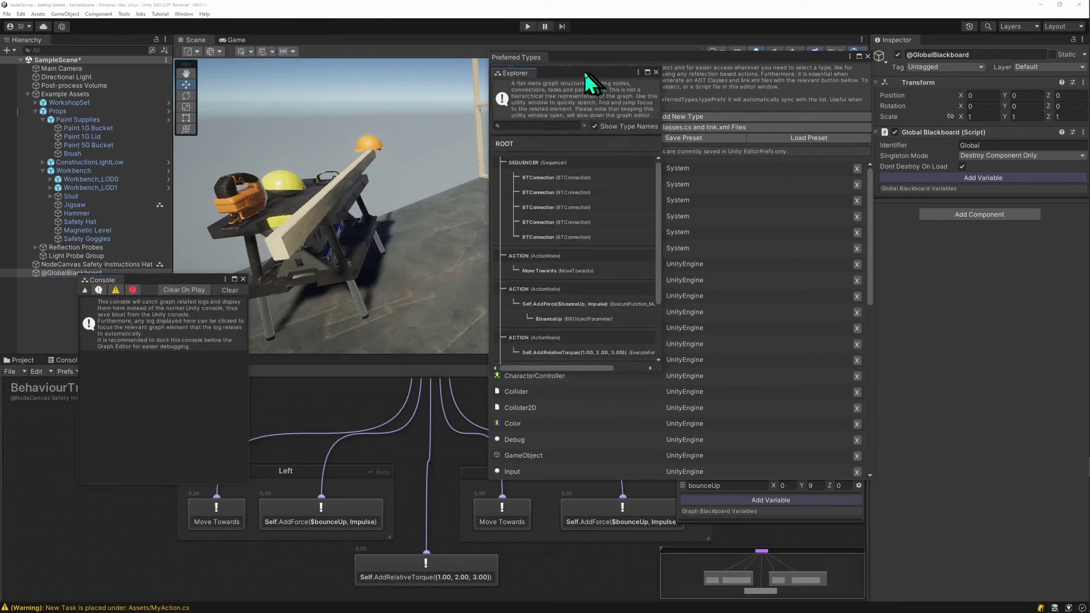
{"action": "left_click_drag", "start_coordinate": [586, 73], "coordinate": [399, 201]}
{"action": "scroll", "coordinate": [455, 352], "scroll_direction": "down", "scroll_amount": 3}
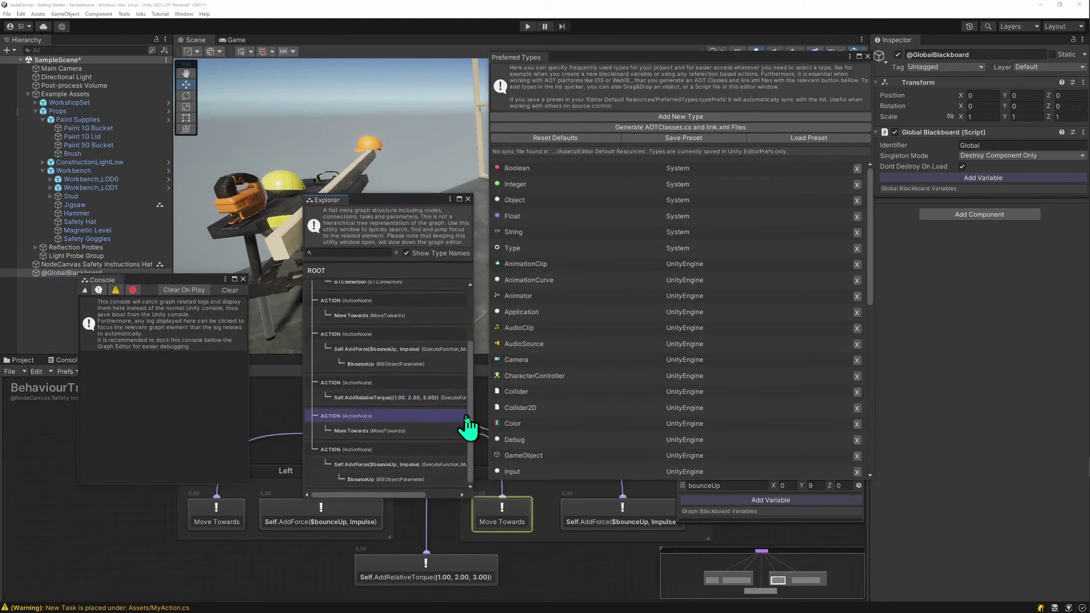
{"action": "scroll", "coordinate": [462, 317], "scroll_direction": "up", "scroll_amount": 3}
Step: Open the NodeCanvas Graph Refactor tool
{"action": "left_click", "coordinate": [123, 13]}
{"action": "mouse_move", "coordinate": [147, 23]}
{"action": "mouse_move", "coordinate": [214, 23]}
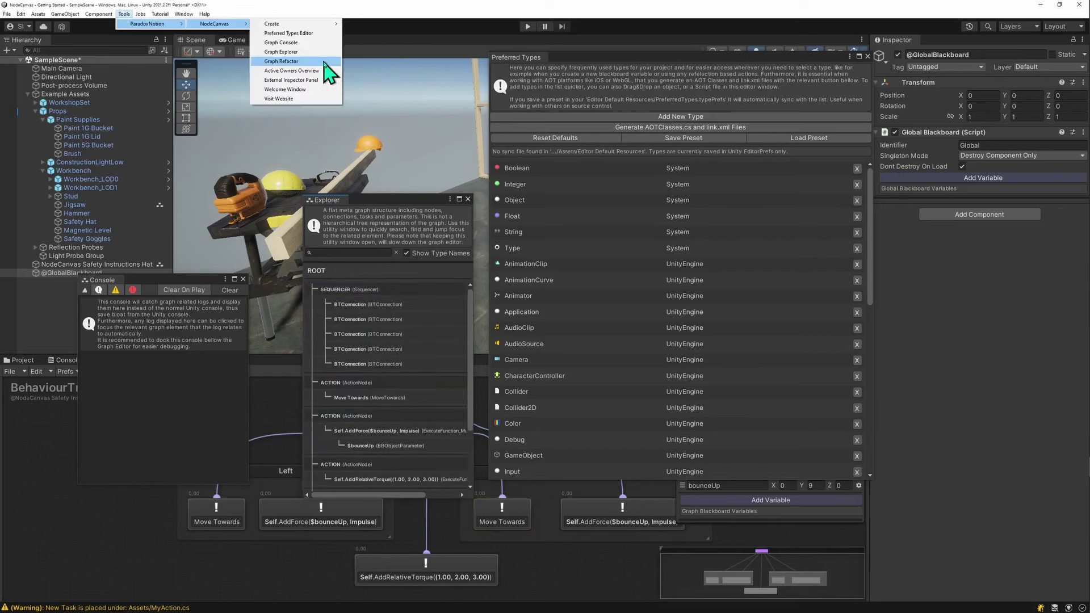
{"action": "left_click", "coordinate": [325, 62]}
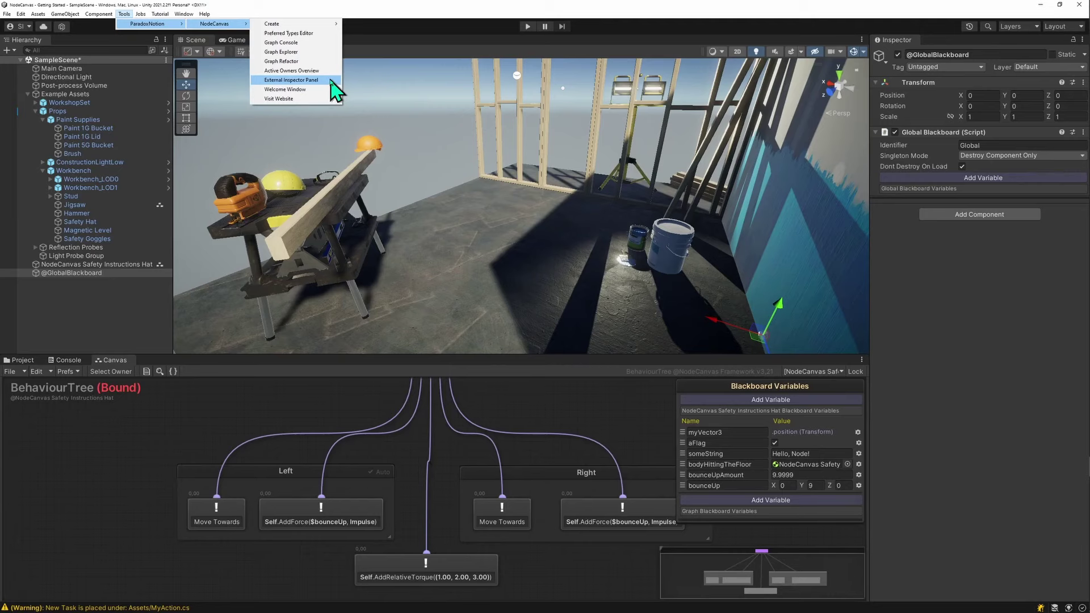
Step: Open the External Inspector Panel, dock it beside the canvas and show the Left group's Move Towards action in it
{"action": "left_click", "coordinate": [330, 80]}
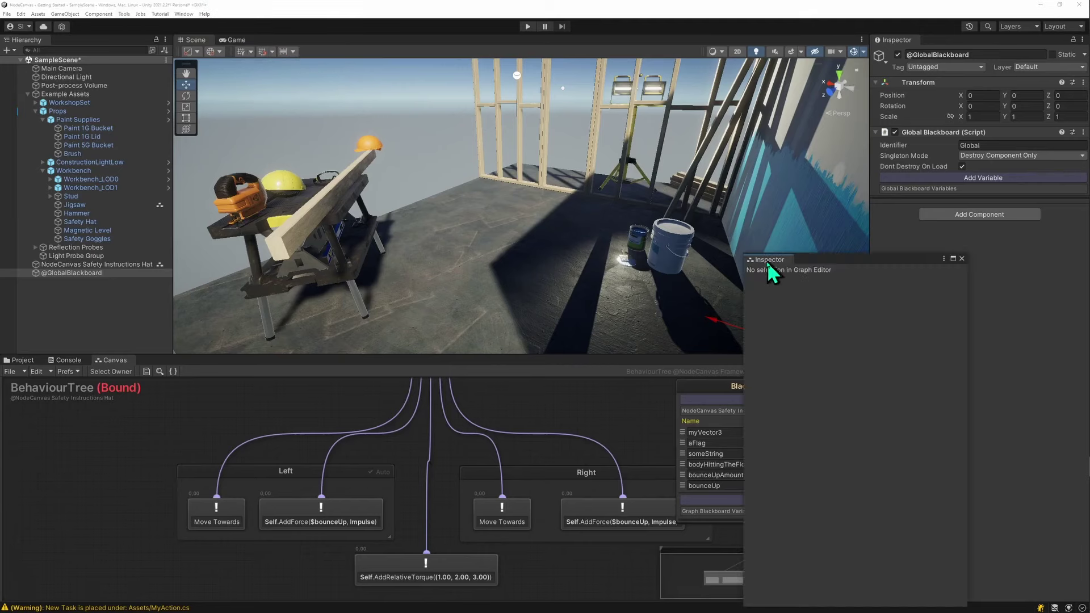
{"action": "left_click_drag", "start_coordinate": [769, 260], "coordinate": [97, 390]}
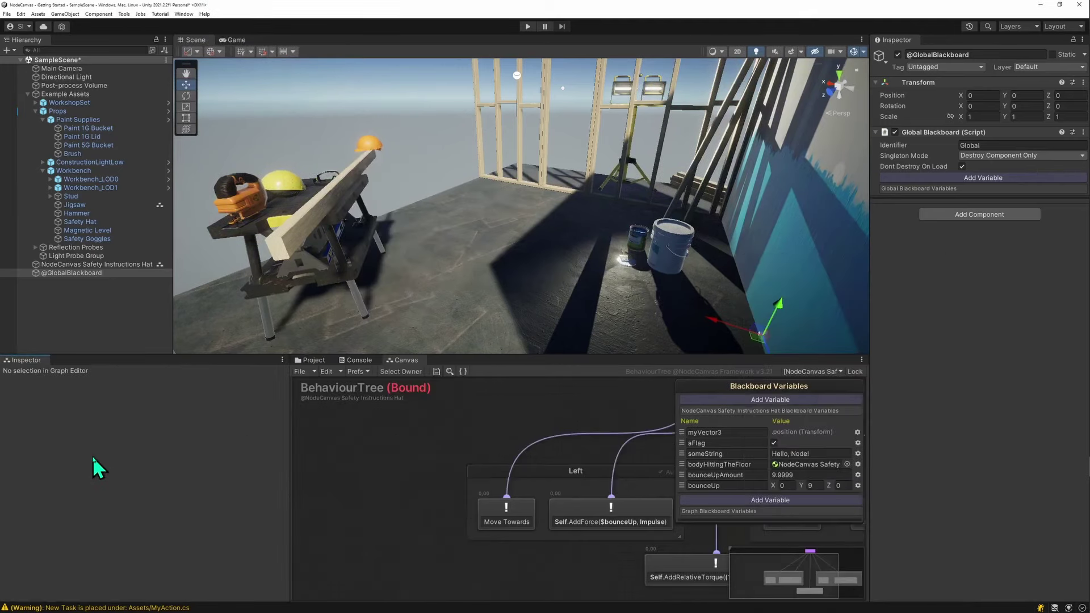
{"action": "left_click", "coordinate": [525, 519]}
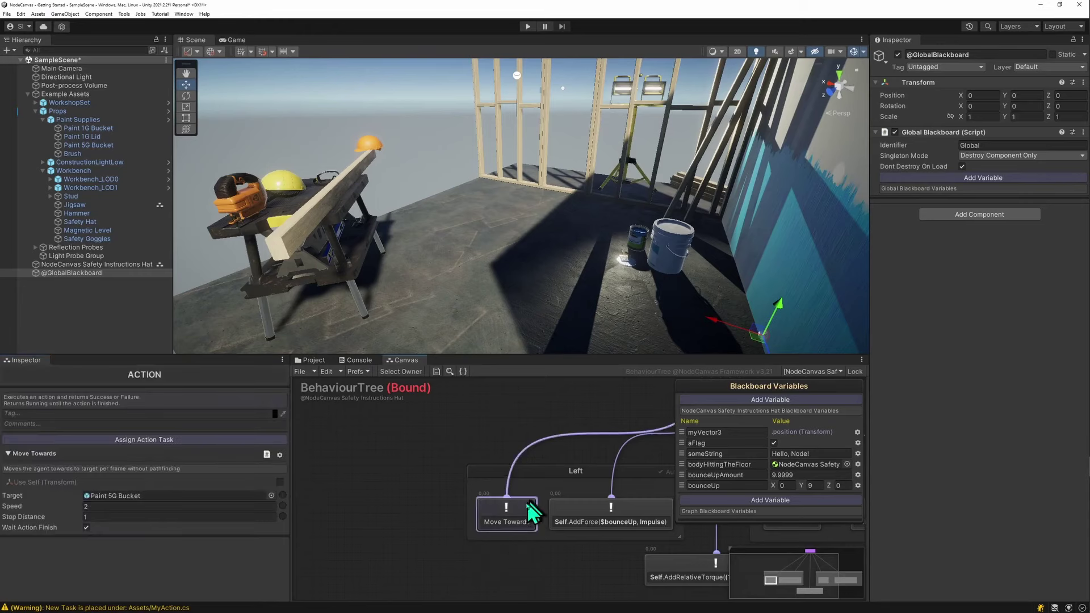
Step: Dock the graph inspector between the Hierarchy and the Scene view, and close it again
{"action": "left_click_drag", "start_coordinate": [24, 361], "coordinate": [256, 146]}
{"action": "left_click", "coordinate": [396, 38]}
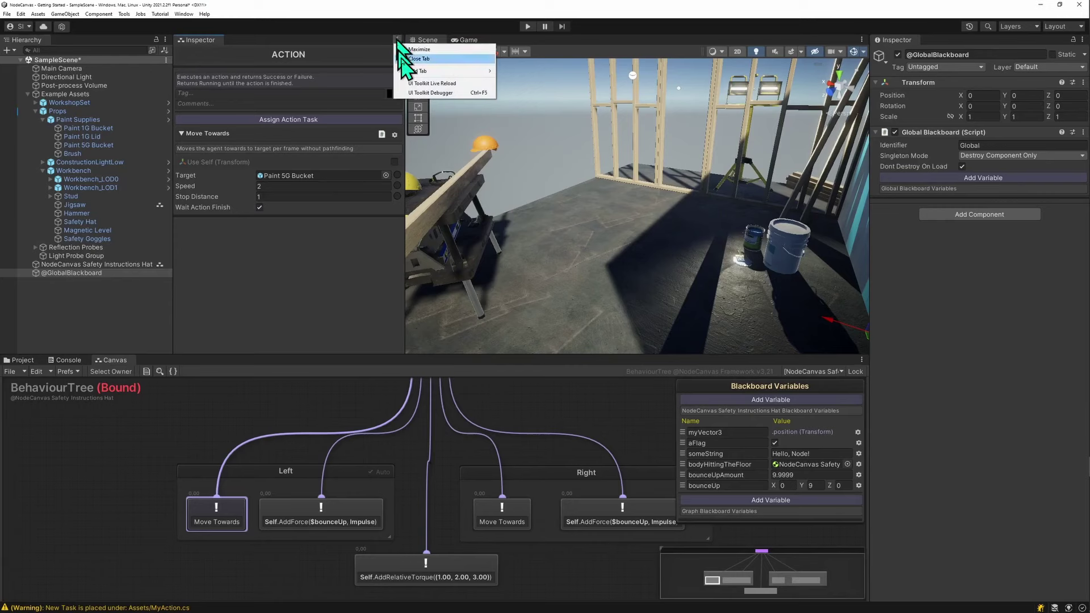
{"action": "left_click", "coordinate": [420, 59]}
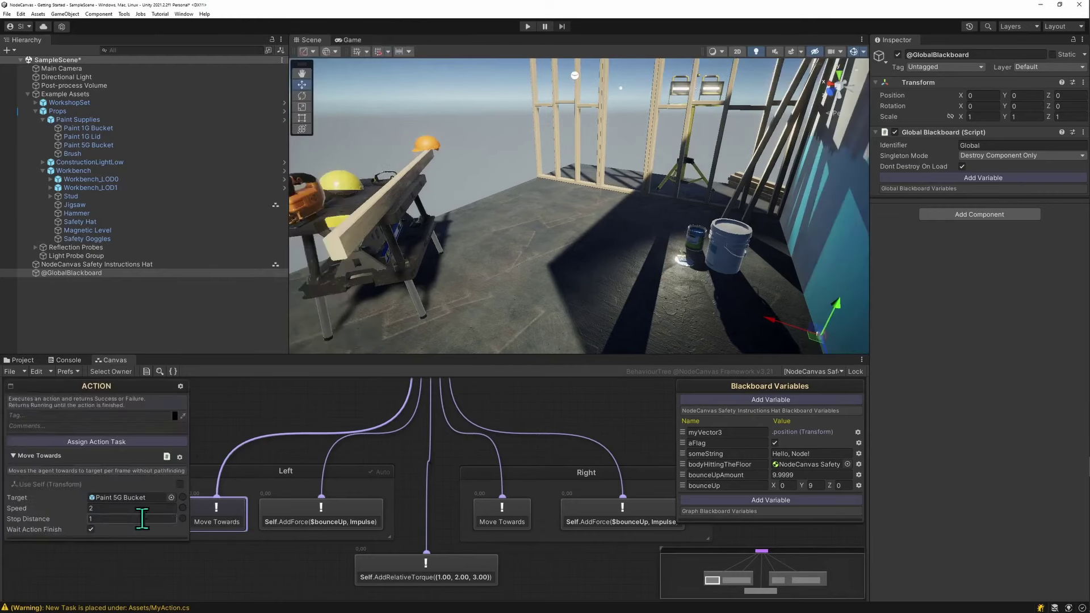
Step: Examine the settings of the Left group's AddForce and Move Towards actions in the canvas's built-in inspector
{"action": "left_click", "coordinate": [296, 514]}
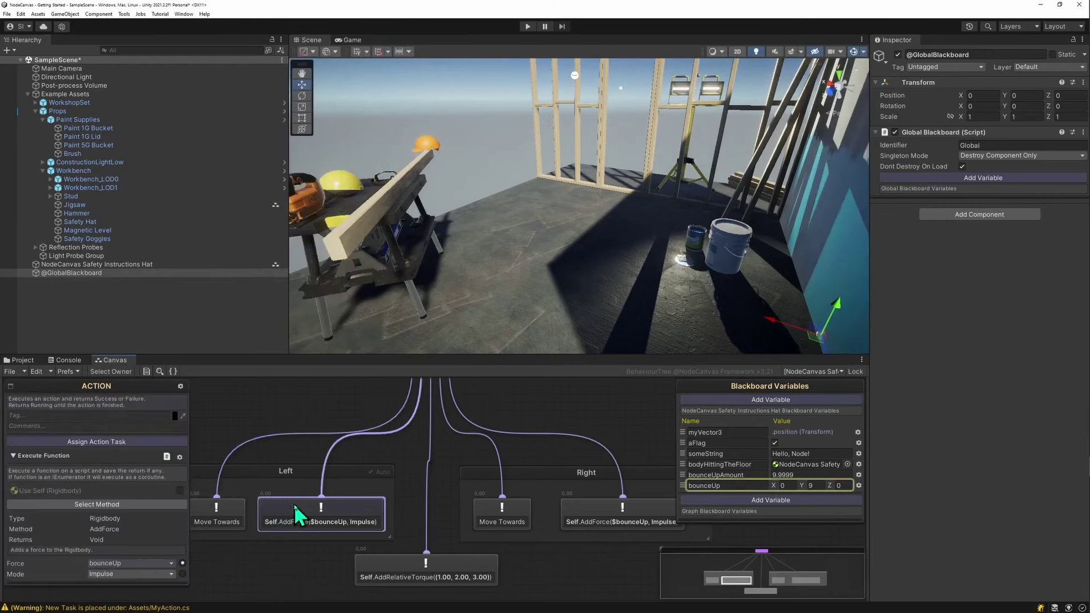
{"action": "left_click", "coordinate": [211, 509]}
{"action": "left_click", "coordinate": [274, 507]}
{"action": "left_click", "coordinate": [227, 514]}
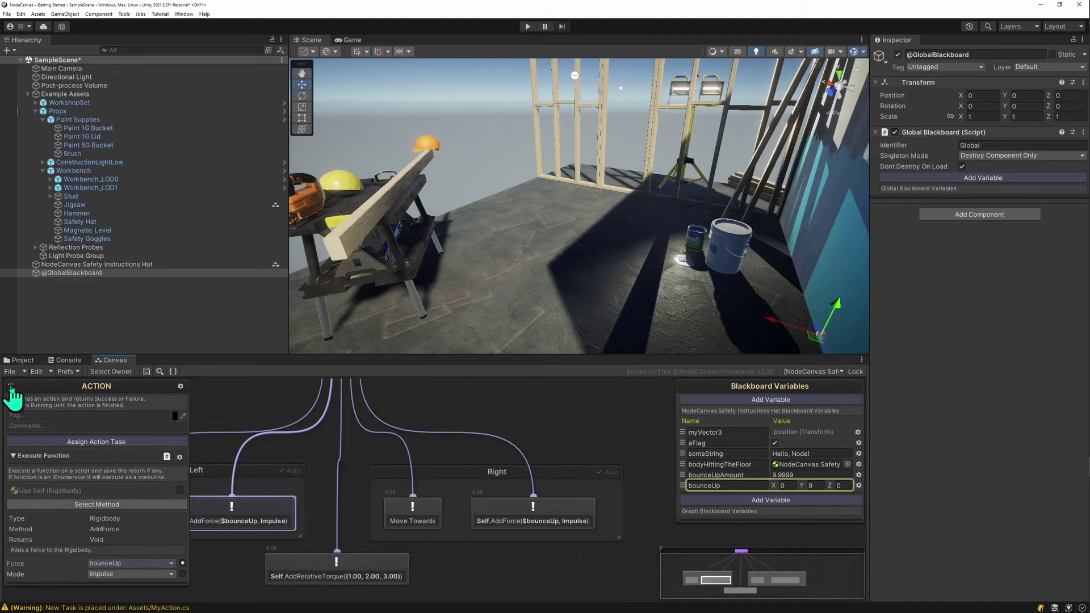
Step: Detach the graph inspector from the canvas and dock it between the Hierarchy and the Scene view
{"action": "left_click", "coordinate": [10, 388]}
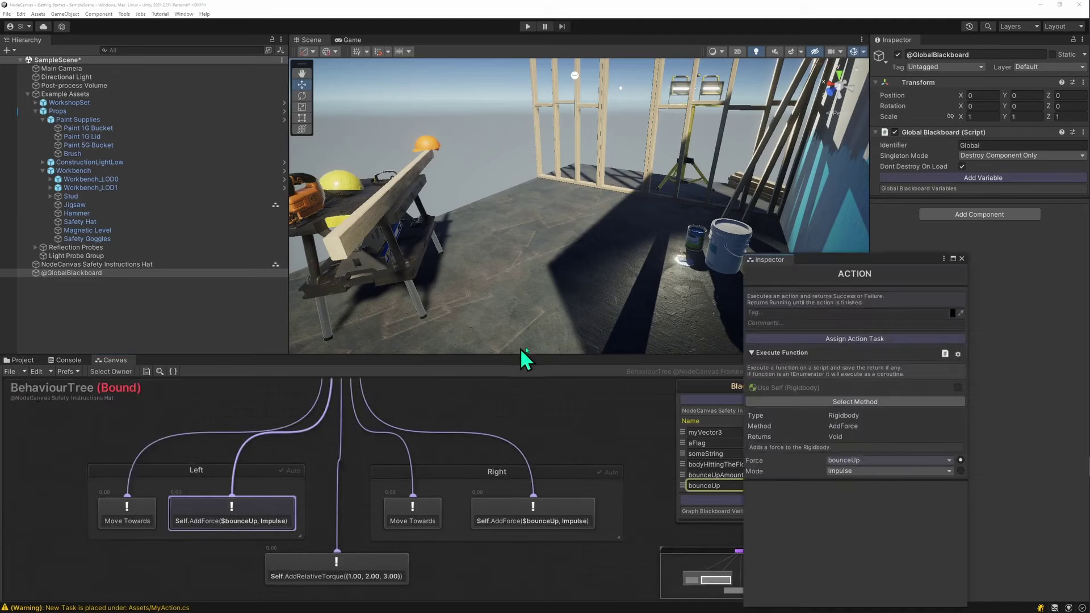
{"action": "left_click_drag", "start_coordinate": [790, 261], "coordinate": [348, 187]}
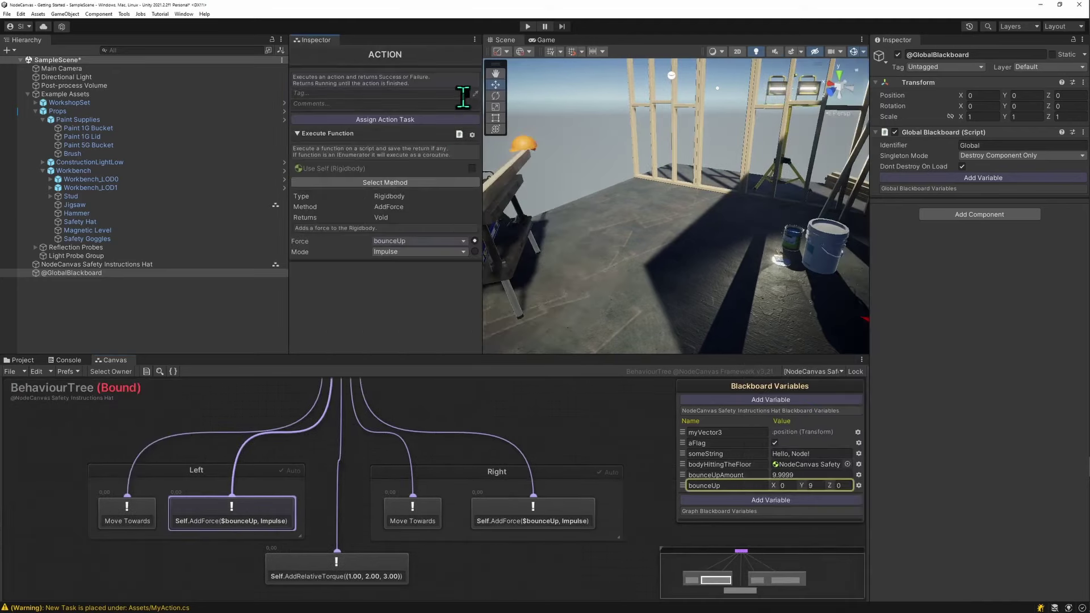